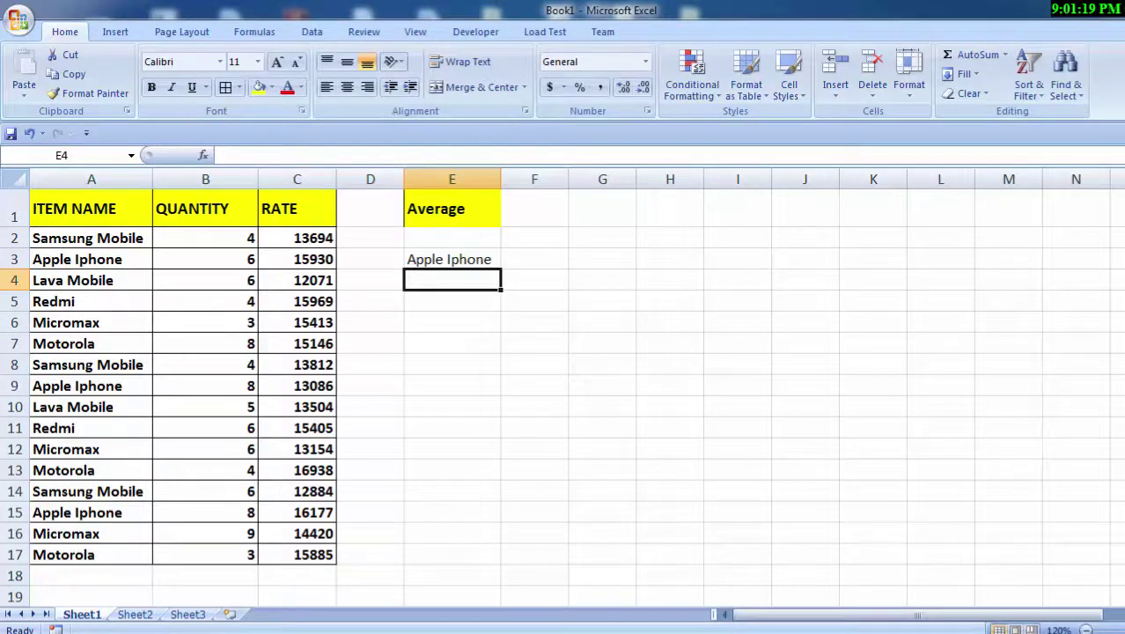
Zoom the sales sheet to 140% and scroll back up to row 1
click(1118, 629)
click(1118, 629)
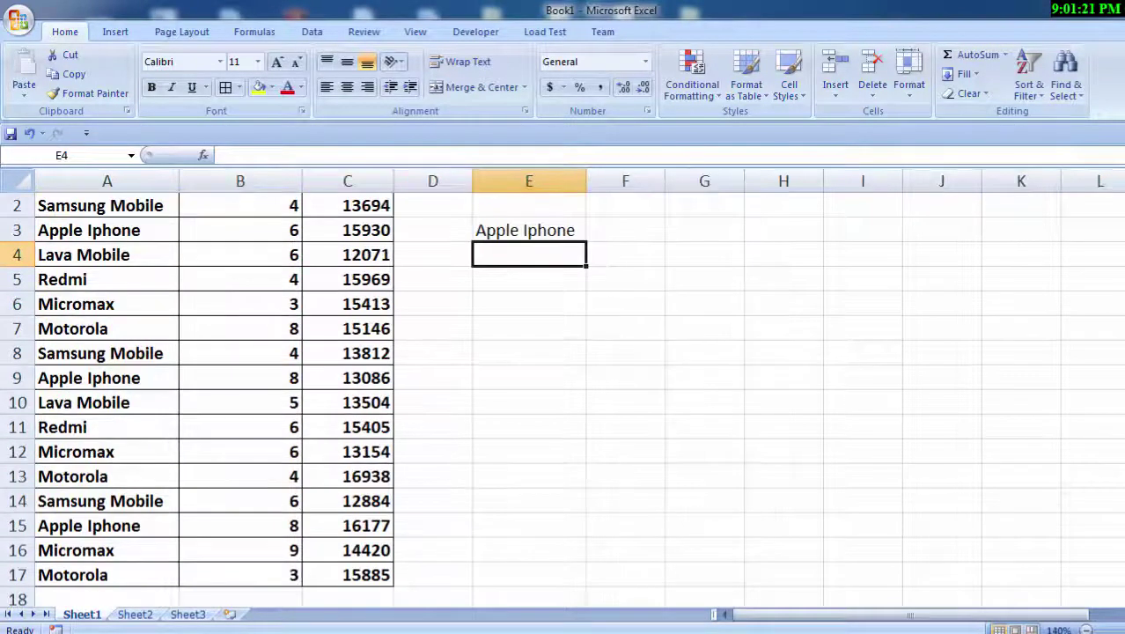
scroll(1113, 475, up, 1)
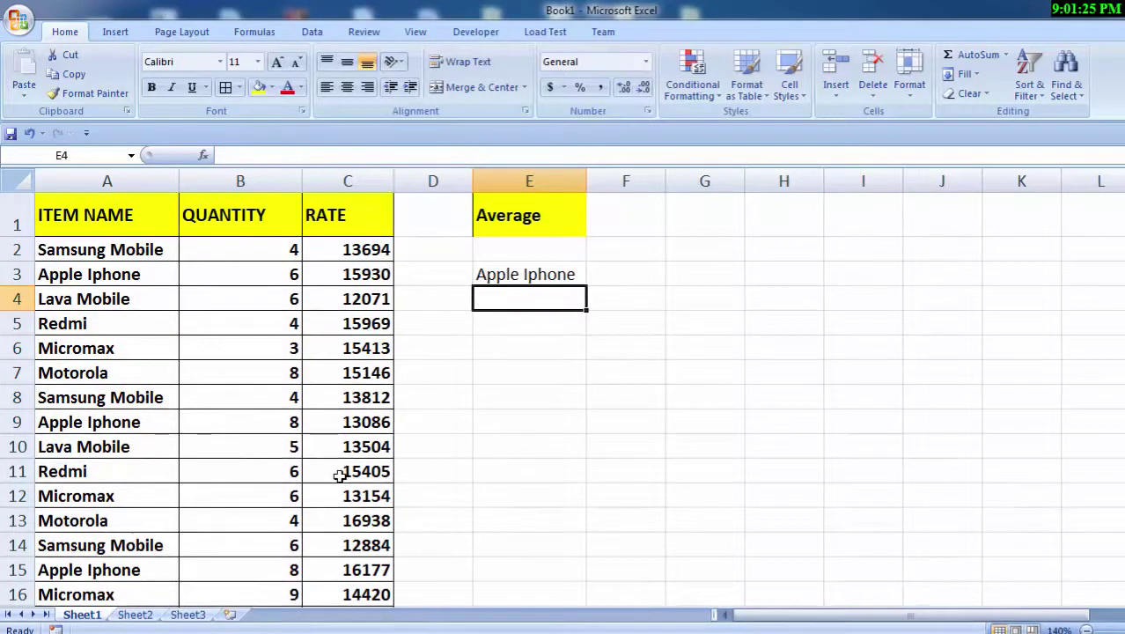
Enter =AVERAGE(C2:C17) in F1 so it shows the 14593 average rate
click(610, 218)
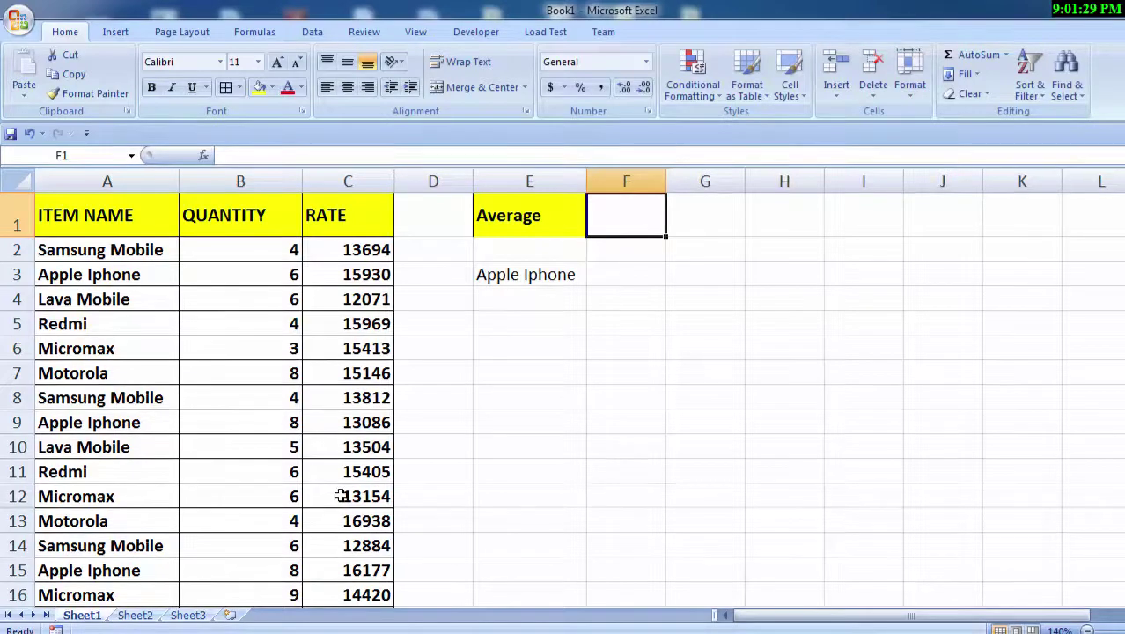
text(=a)
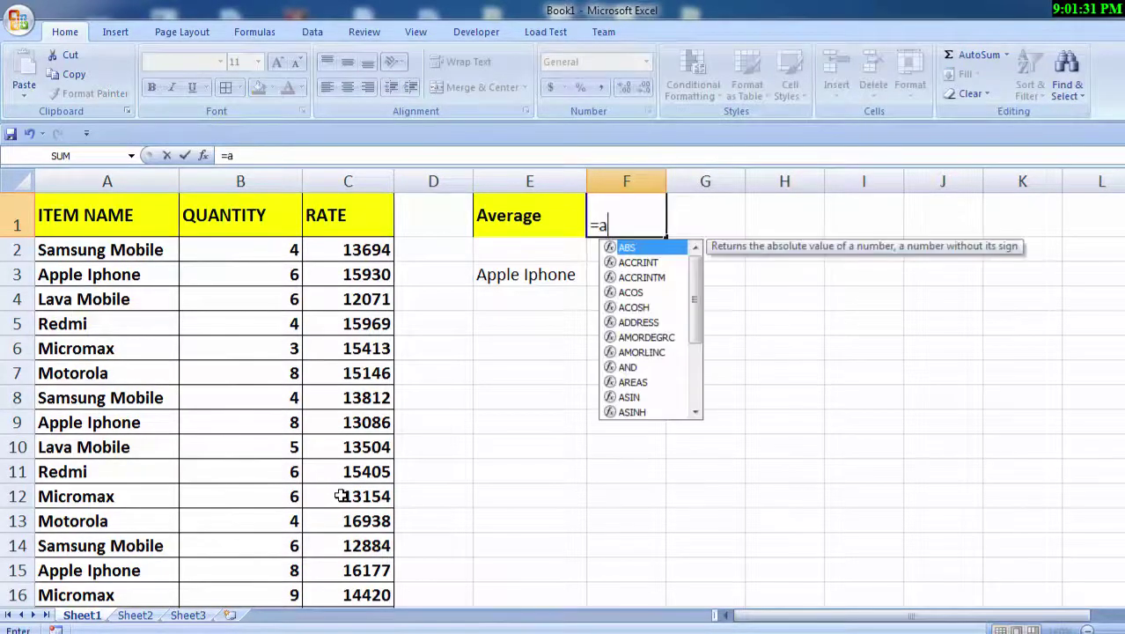
text(verage)
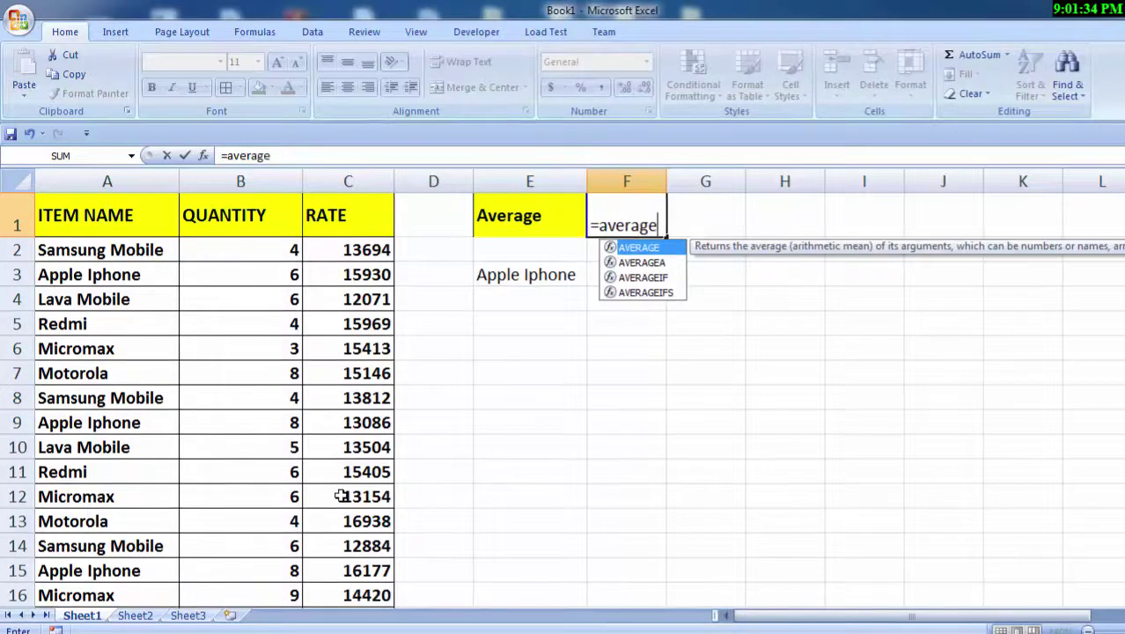
key(Tab)
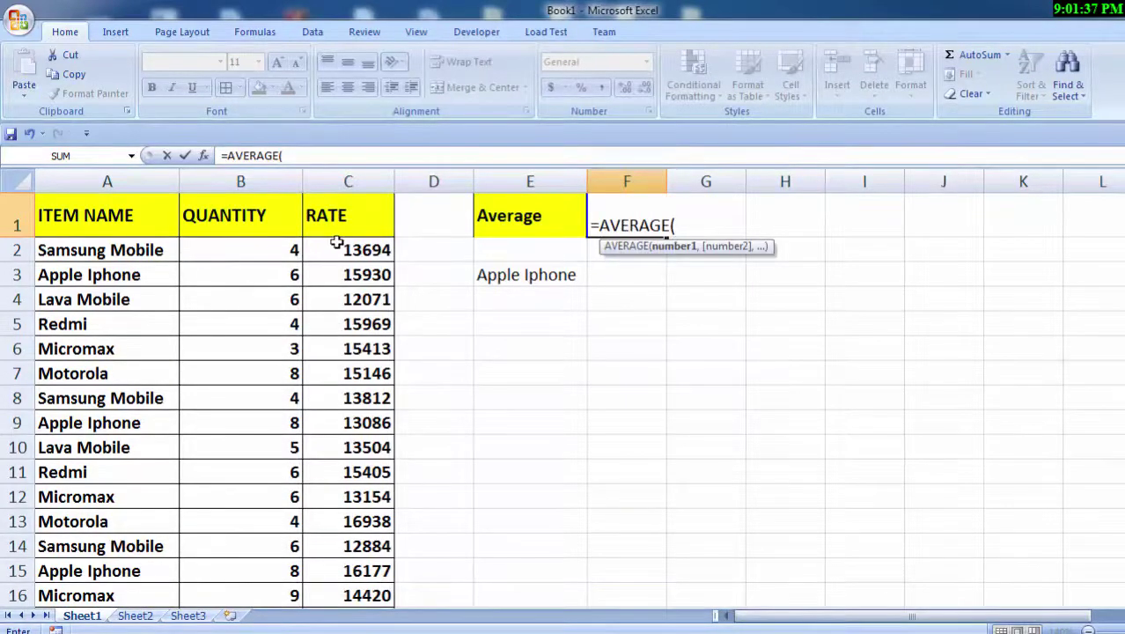
mouse_move(338, 247)
mouse_down()
mouse_move(367, 569)
mouse_move(363, 552)
mouse_up()
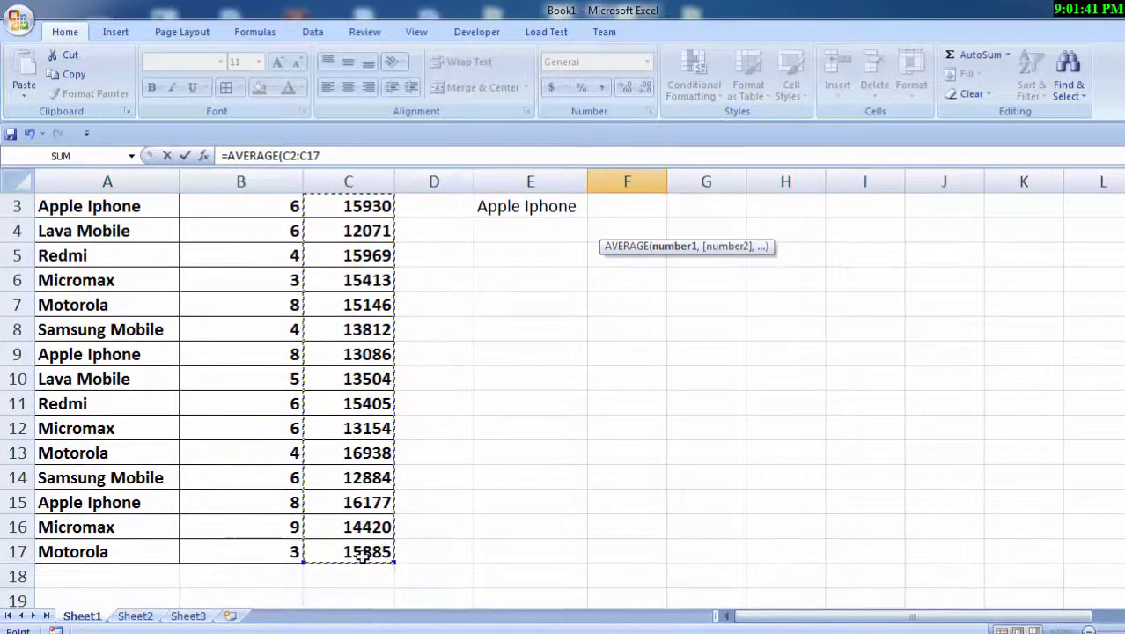
key(Escape)
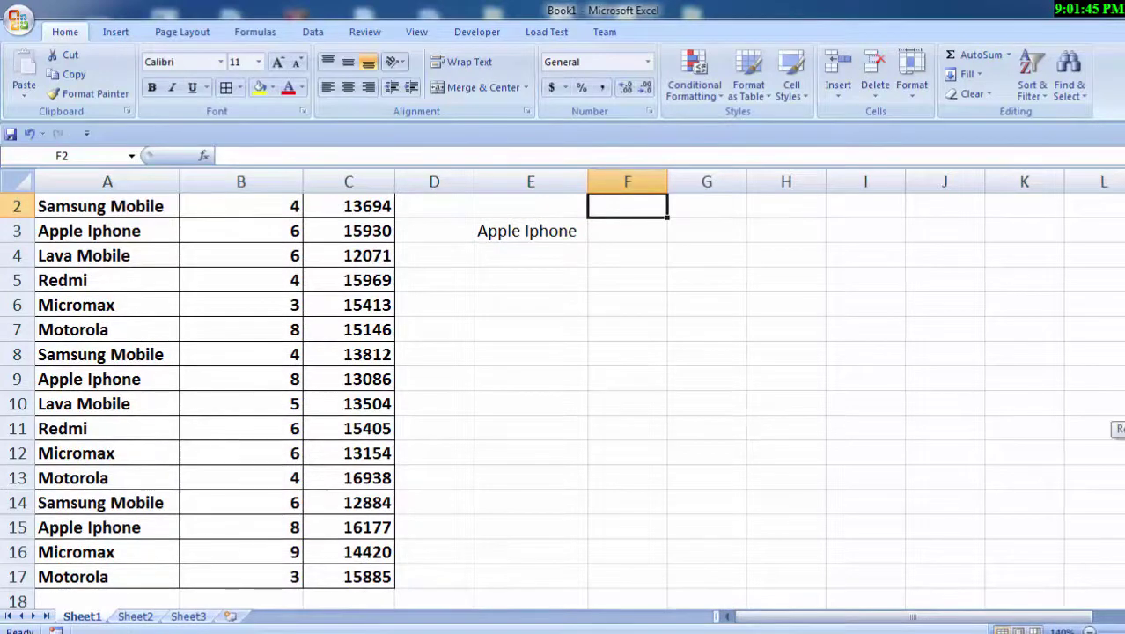
scroll(701, 303, up, 1)
click(629, 222)
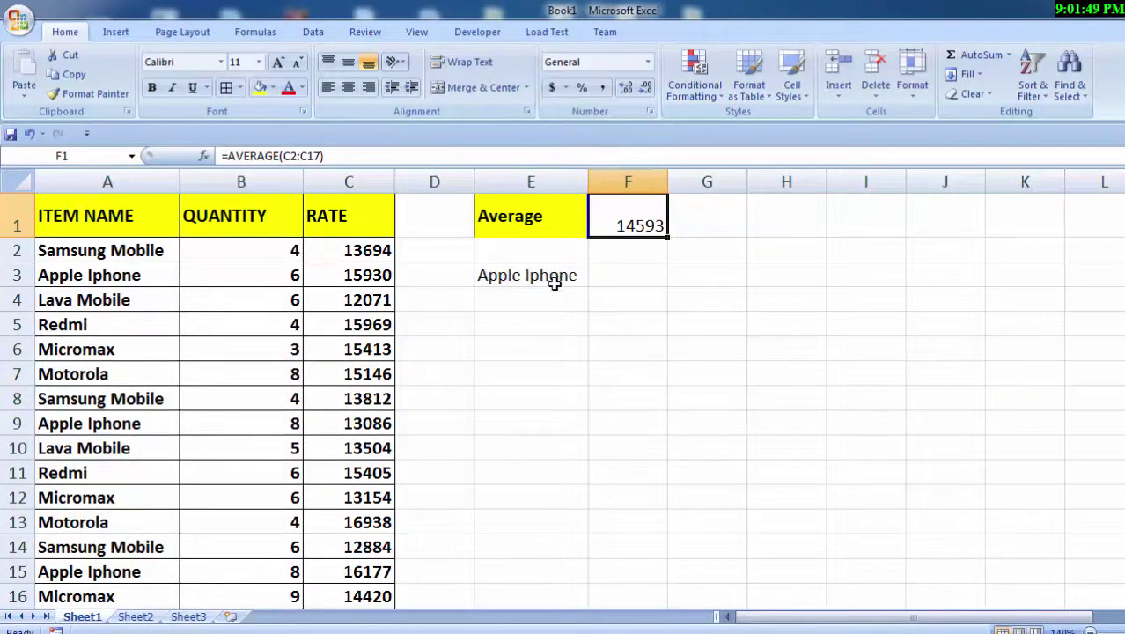
click(102, 253)
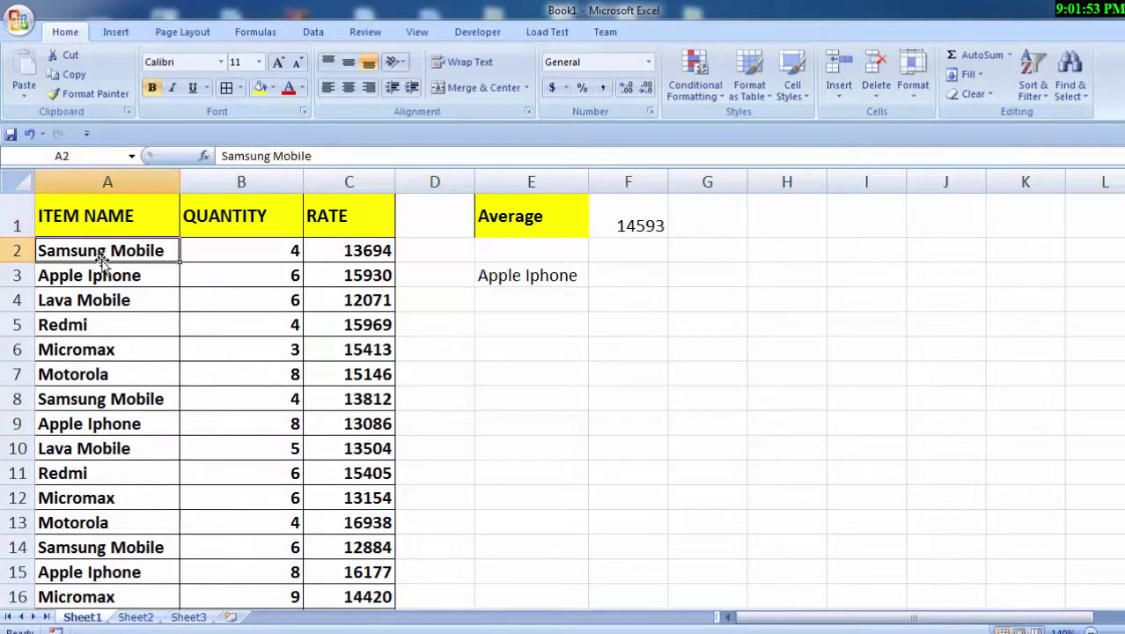
click(98, 282)
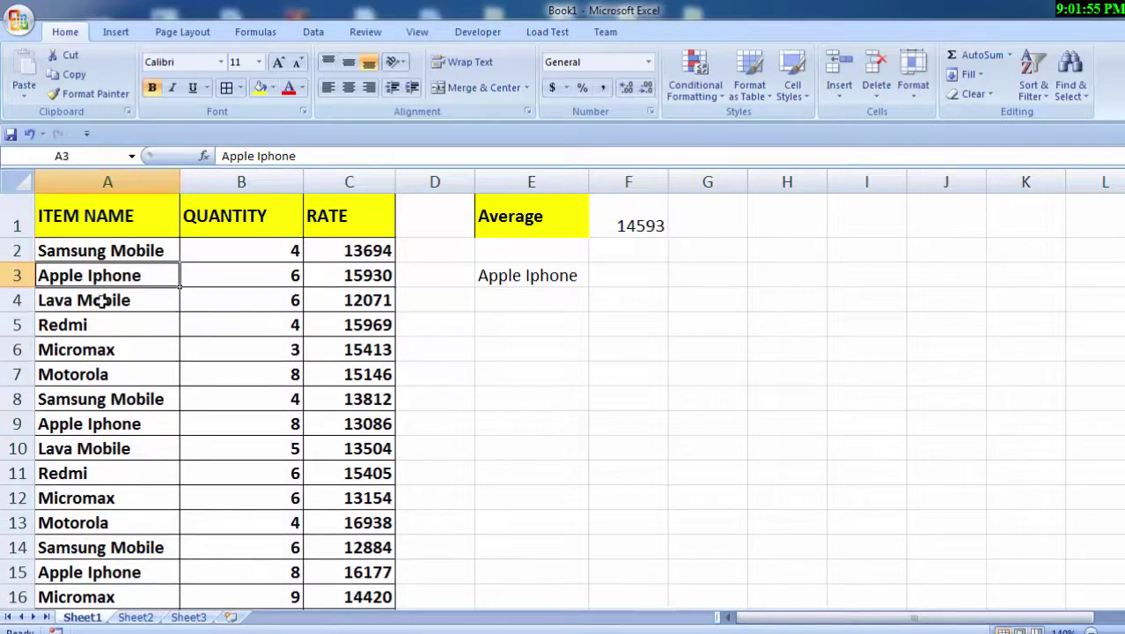
click(102, 300)
click(102, 330)
click(103, 350)
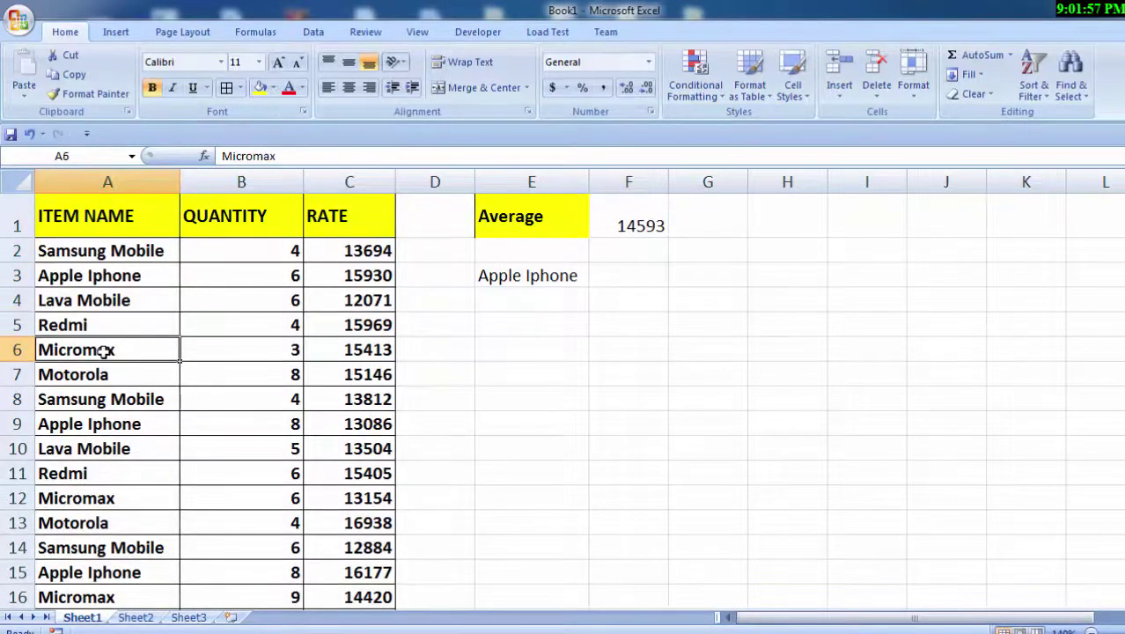
click(107, 374)
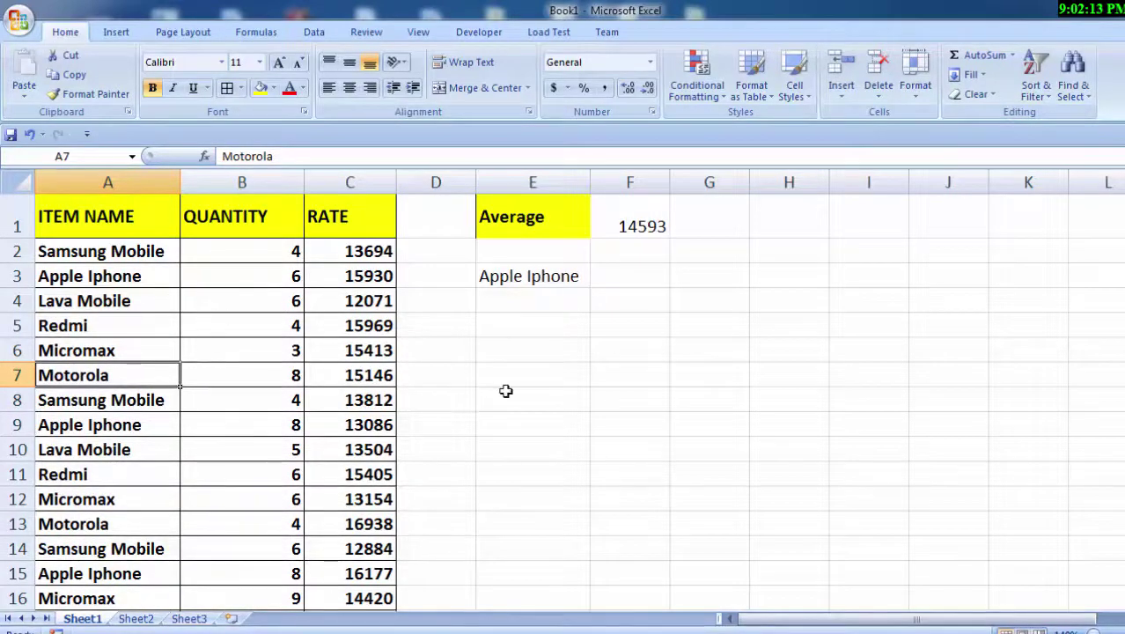
Format-paint the RATE heading's bold yellow style onto the Apple Iphone label in E3
click(512, 274)
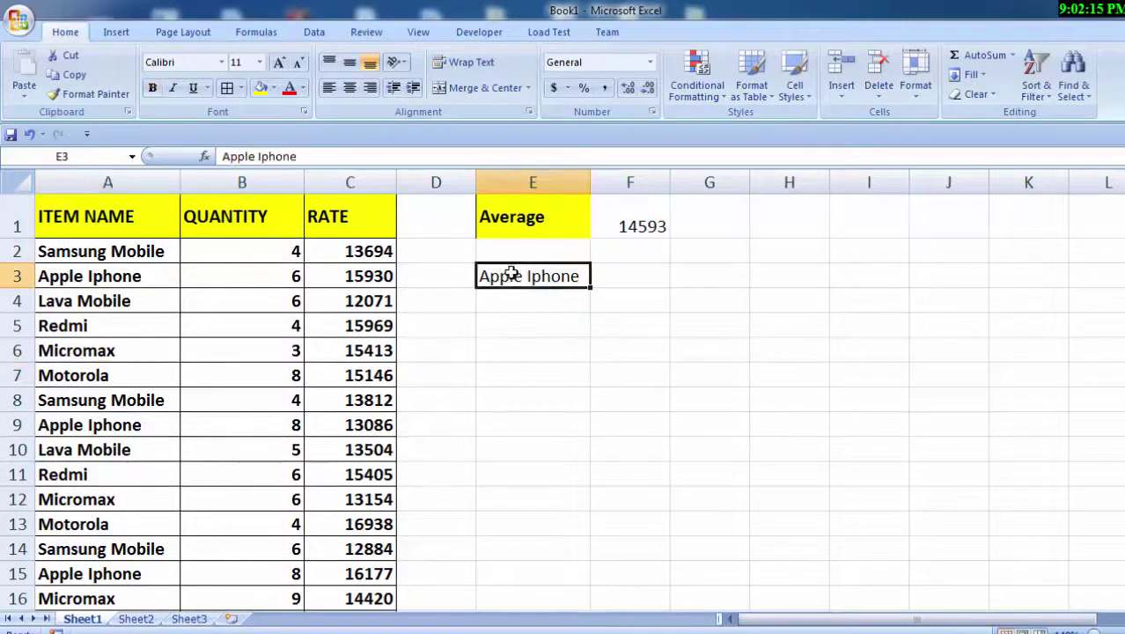
click(319, 223)
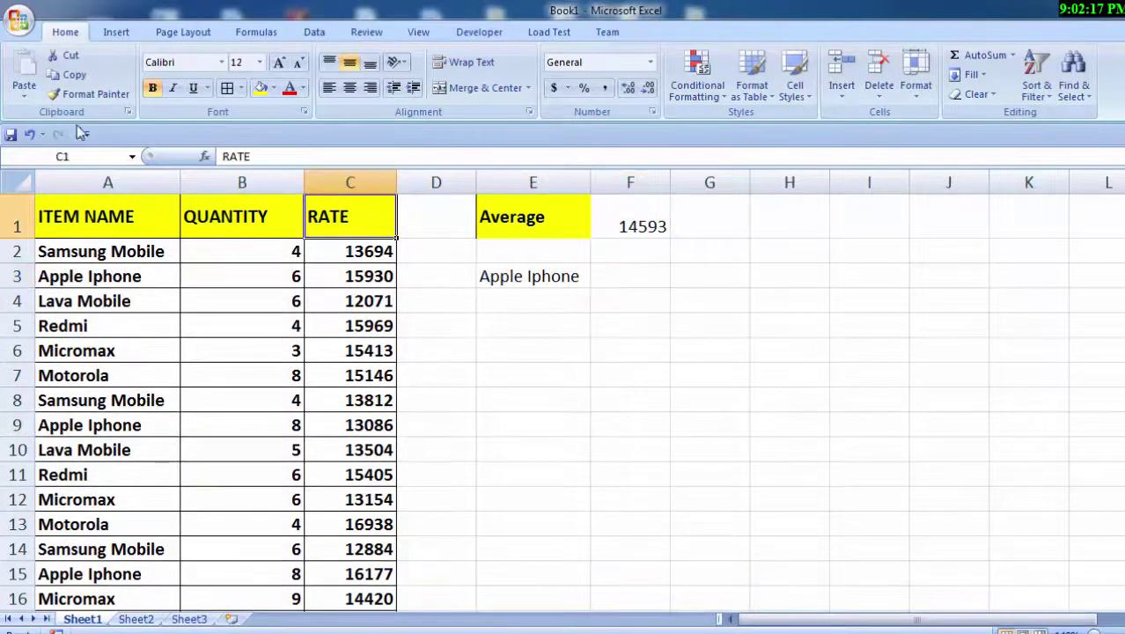
click(88, 93)
click(495, 276)
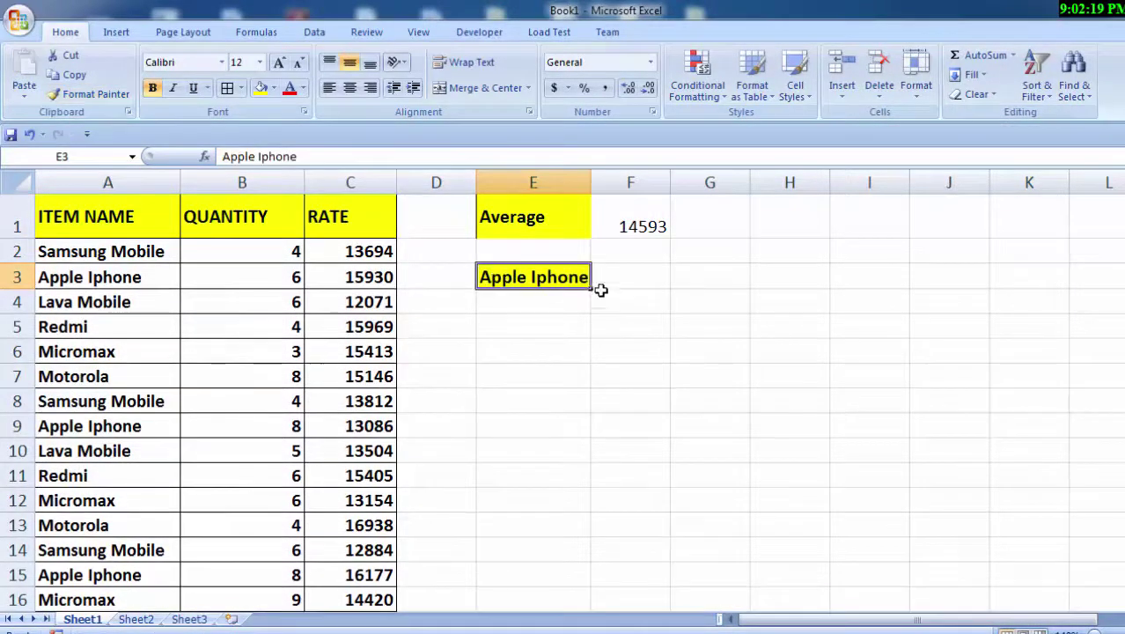
Recheck the F1 average formula, then select F3 beside the Apple Iphone label
click(623, 273)
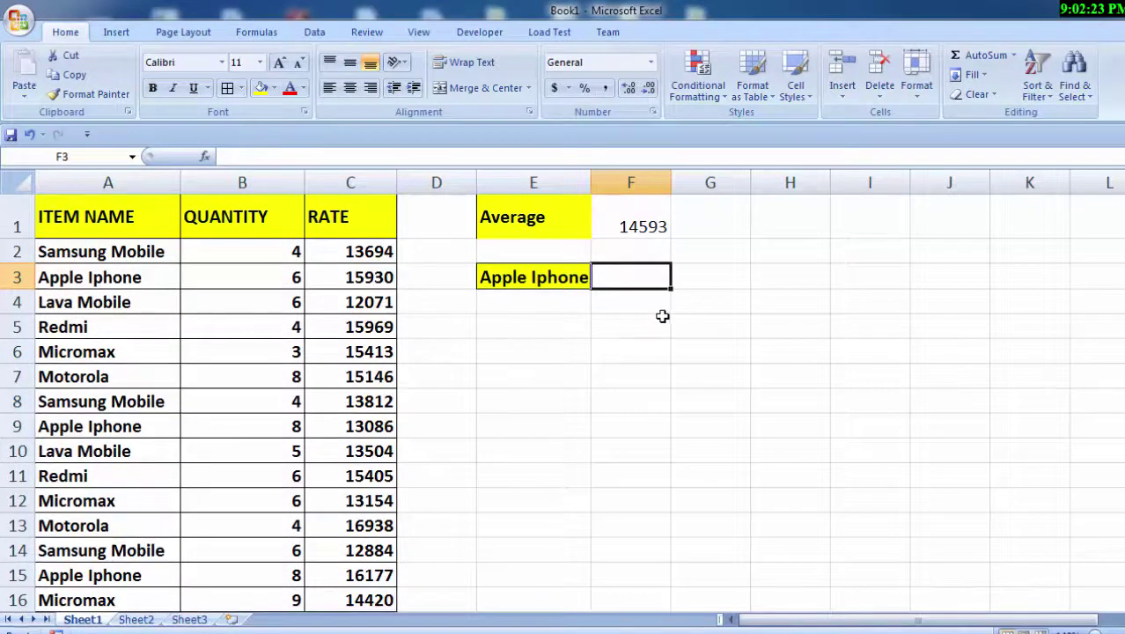
click(622, 222)
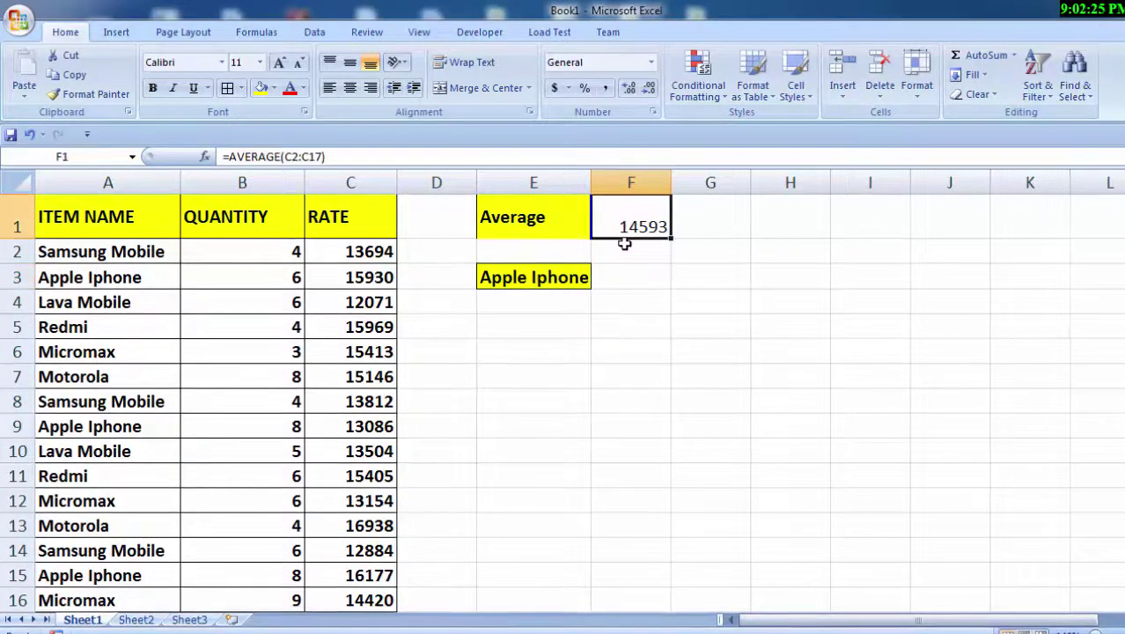
click(626, 279)
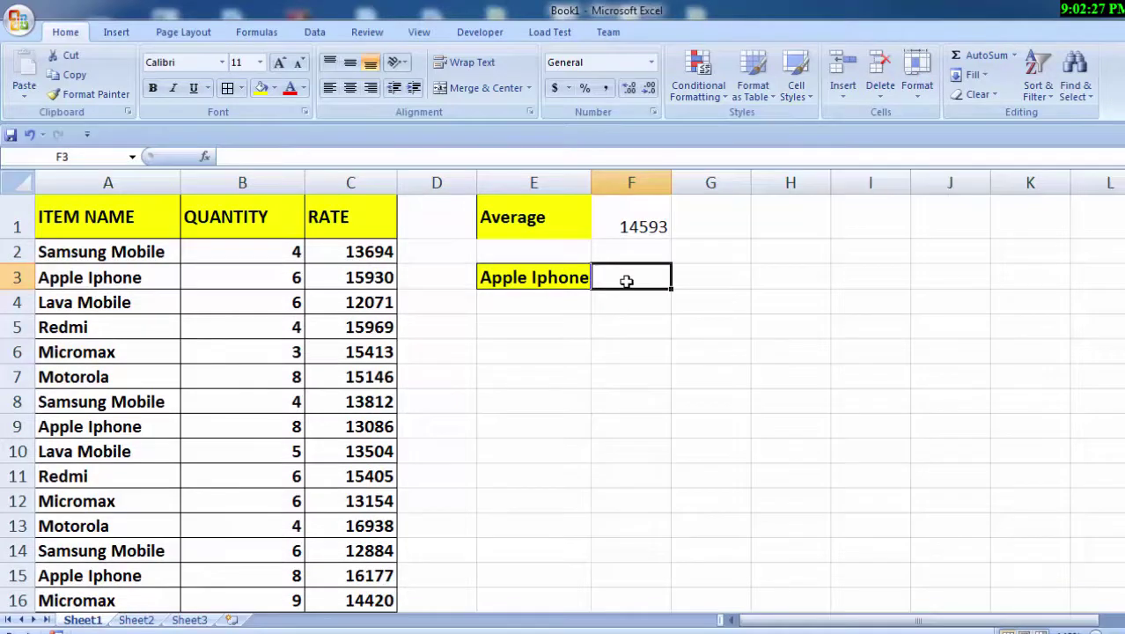
Insert the AVERAGEIF function into F3 by searching 'averageif' in the function finder
text(=av)
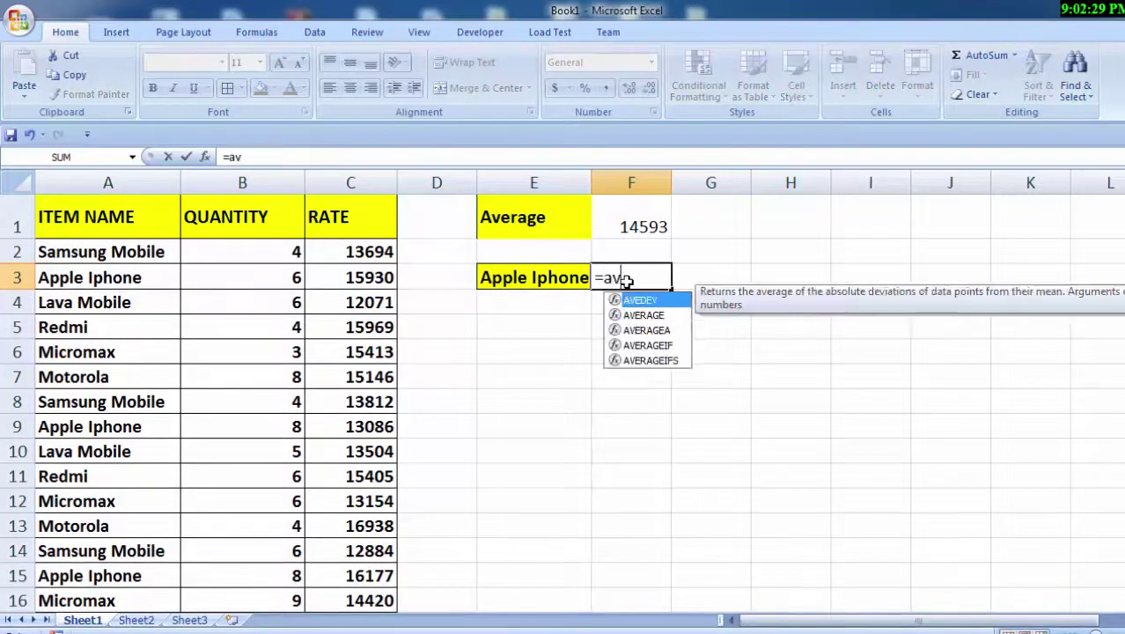
text(erag)
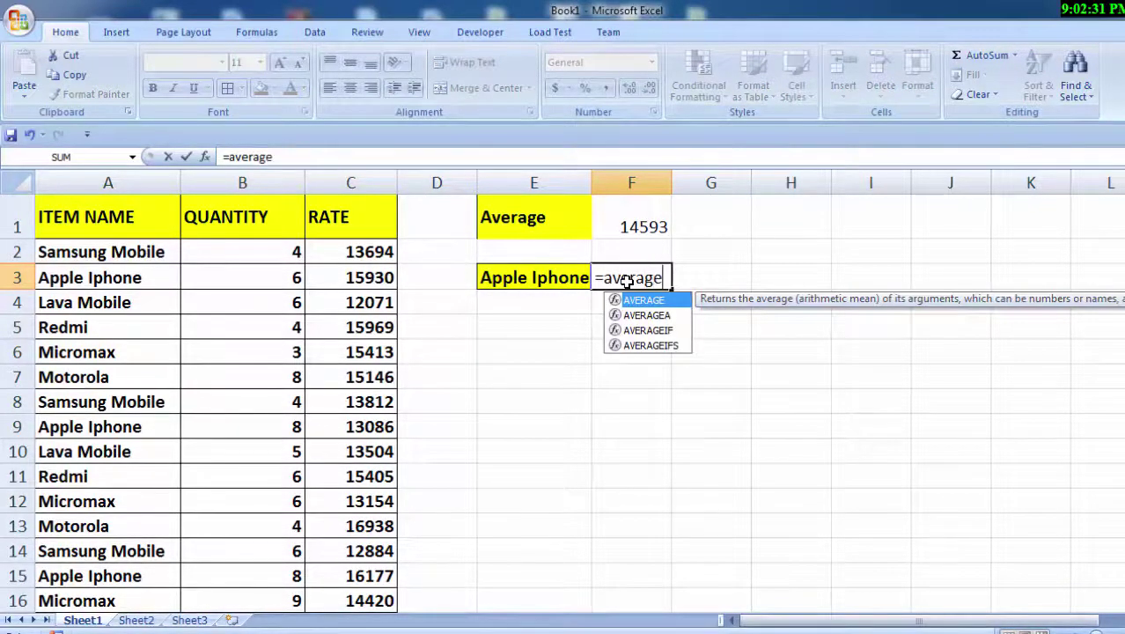
key(Escape)
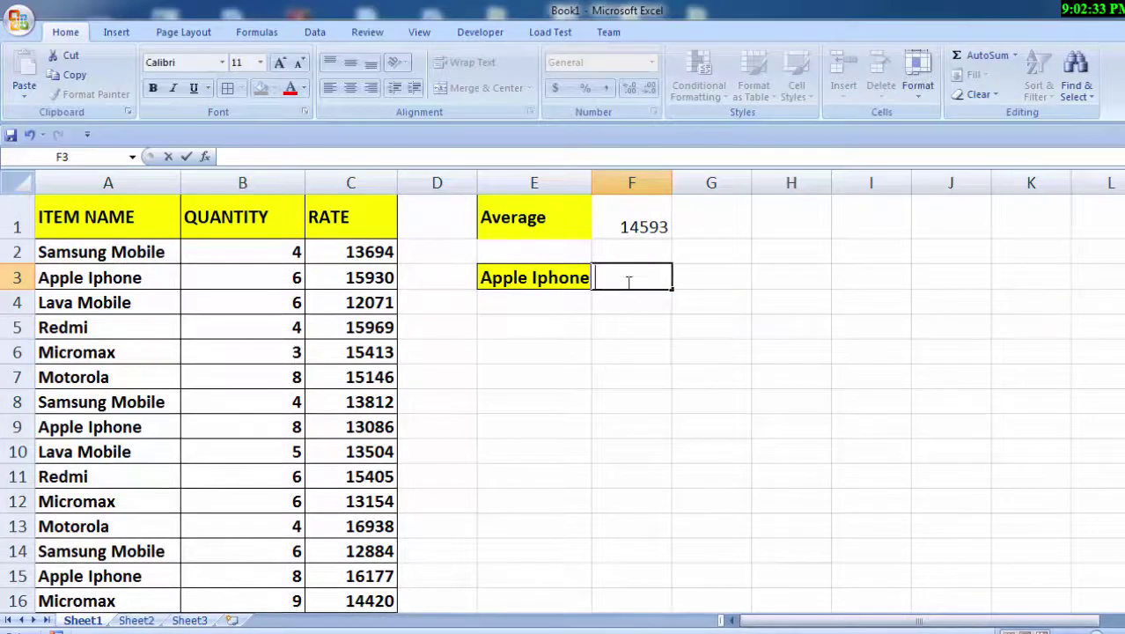
click(204, 155)
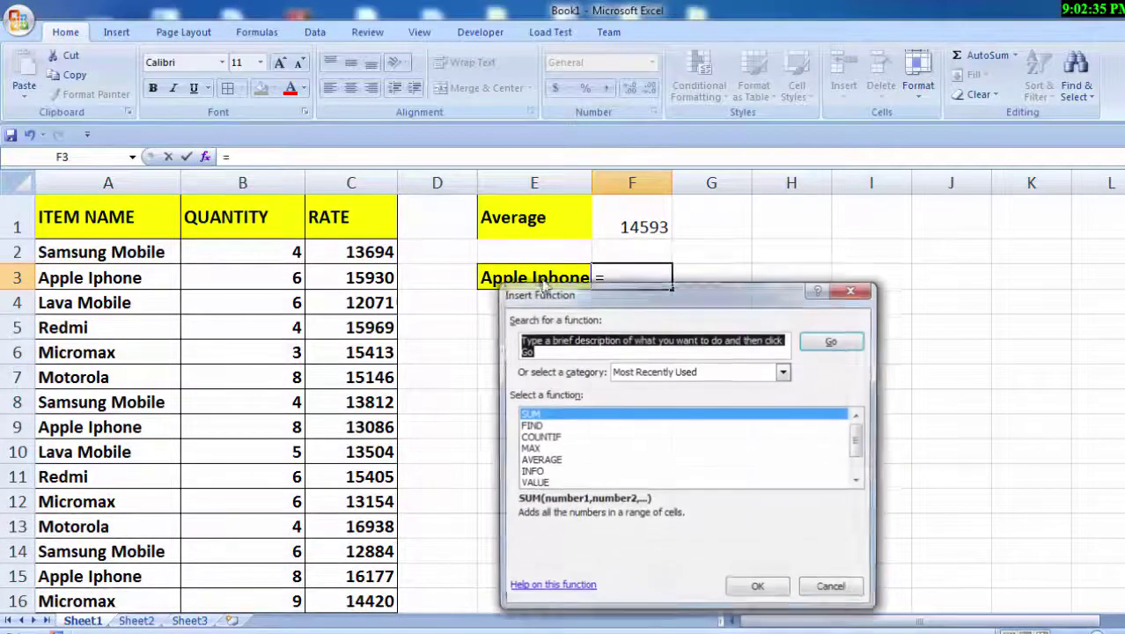
key(BackSpace)
text(averageif)
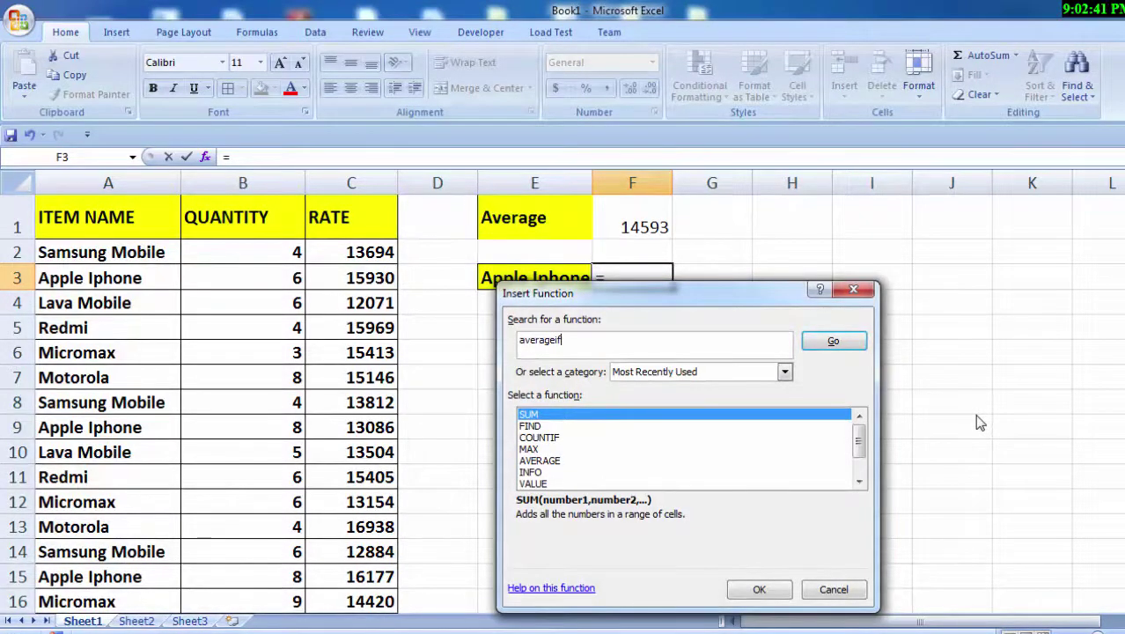
key(Return)
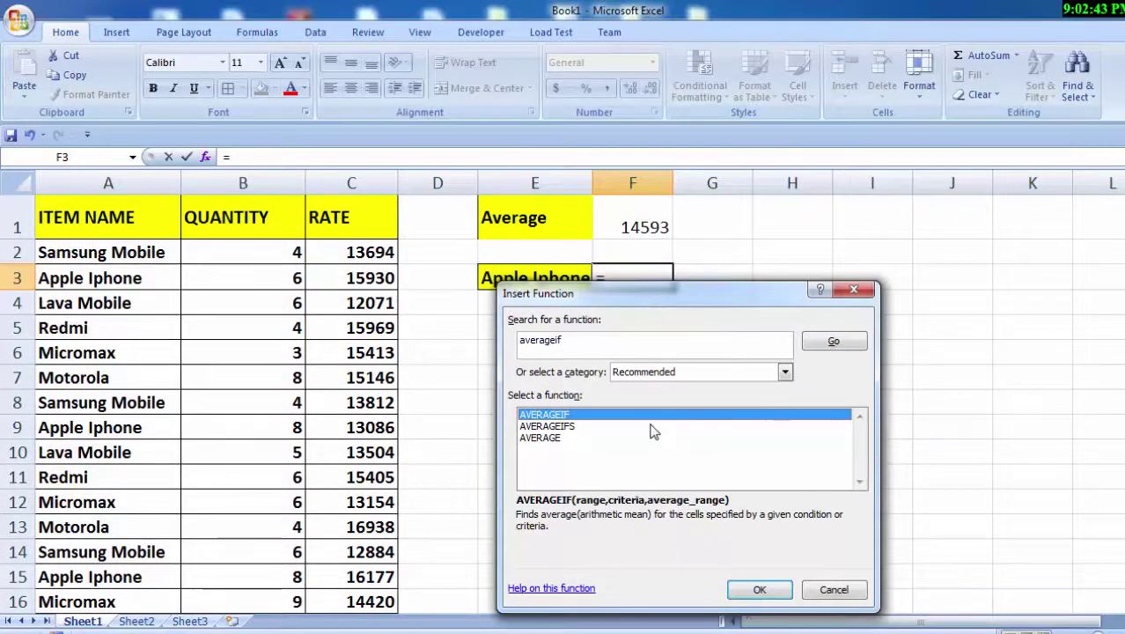
click(758, 590)
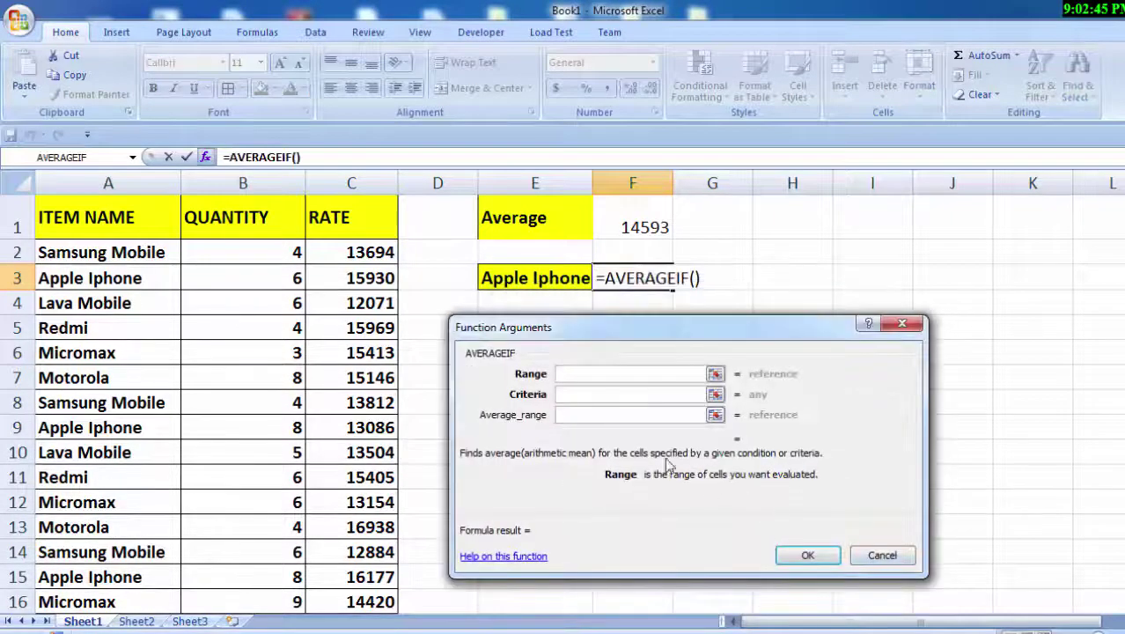
Set the AVERAGEIF Range to the absolute item-name range $A$2:$A$17
mouse_move(497, 335)
mouse_down()
mouse_move(733, 299)
mouse_move(754, 210)
mouse_up()
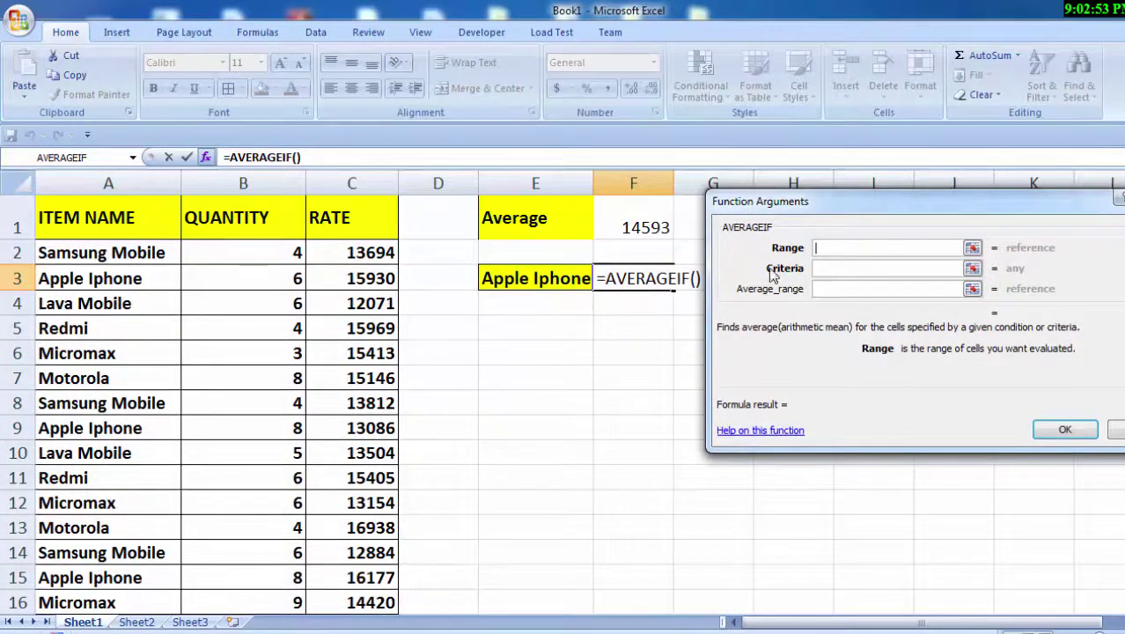
mouse_move(110, 253)
mouse_down()
mouse_move(104, 527)
mouse_move(128, 572)
mouse_up()
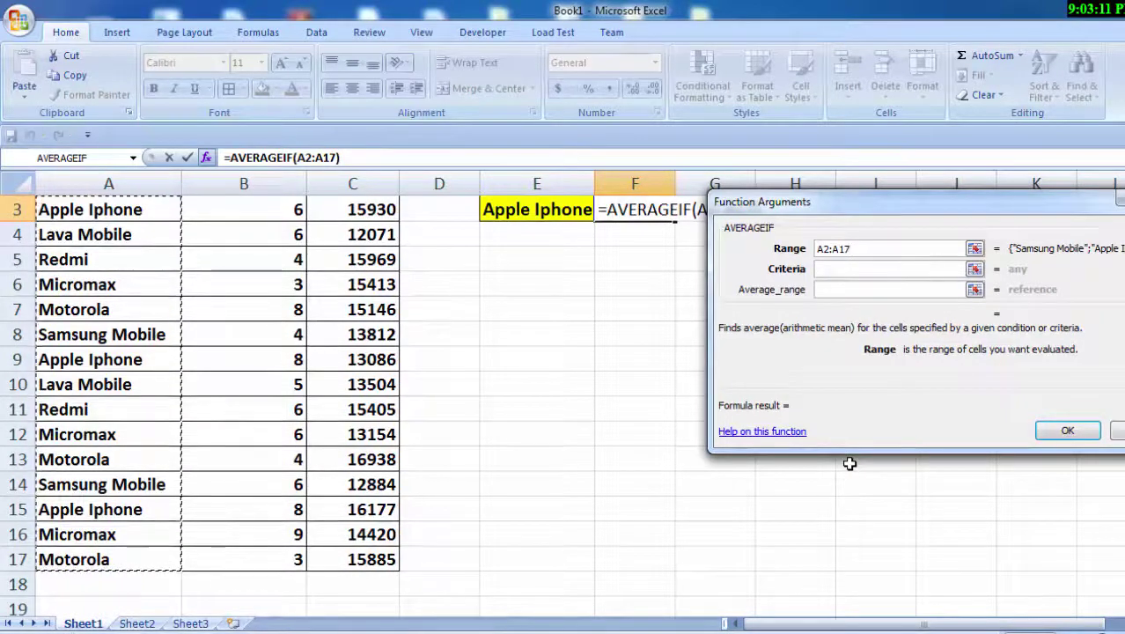
key(F4)
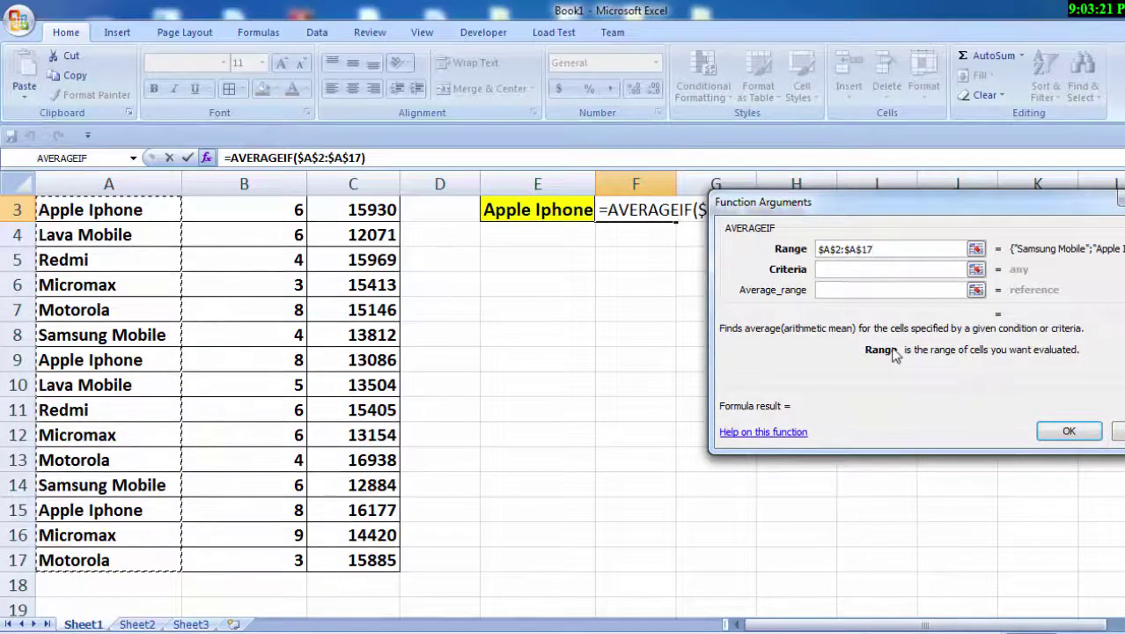
click(851, 271)
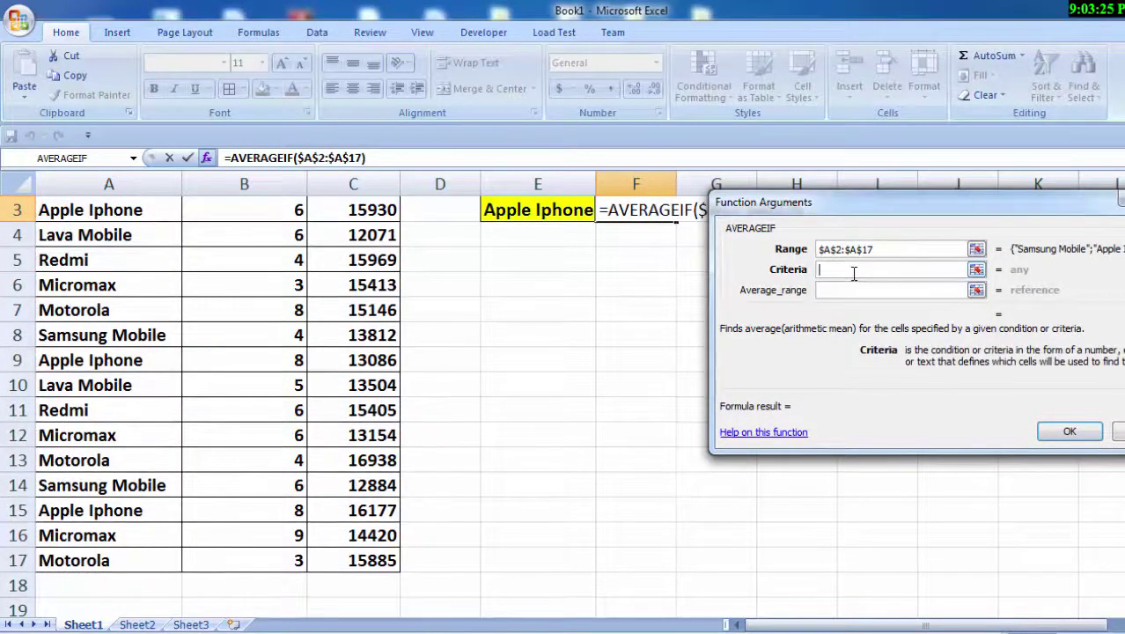
Set Criteria to E3 and Average_range to the absolute rates $C$2:$C$17, previewing 15064.33333
click(538, 213)
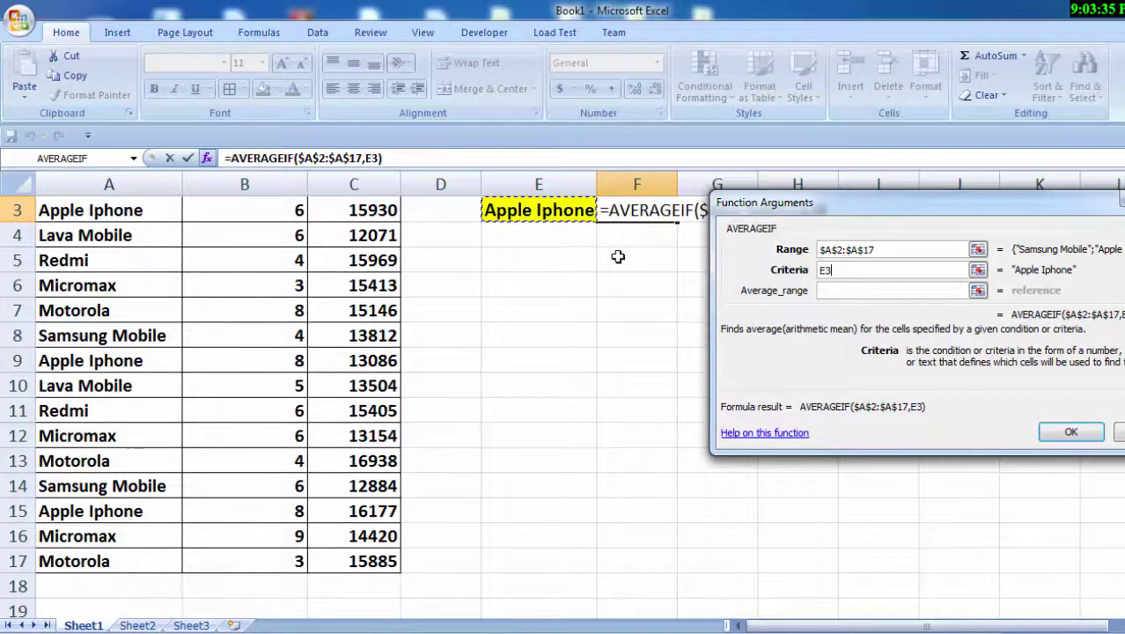
click(832, 292)
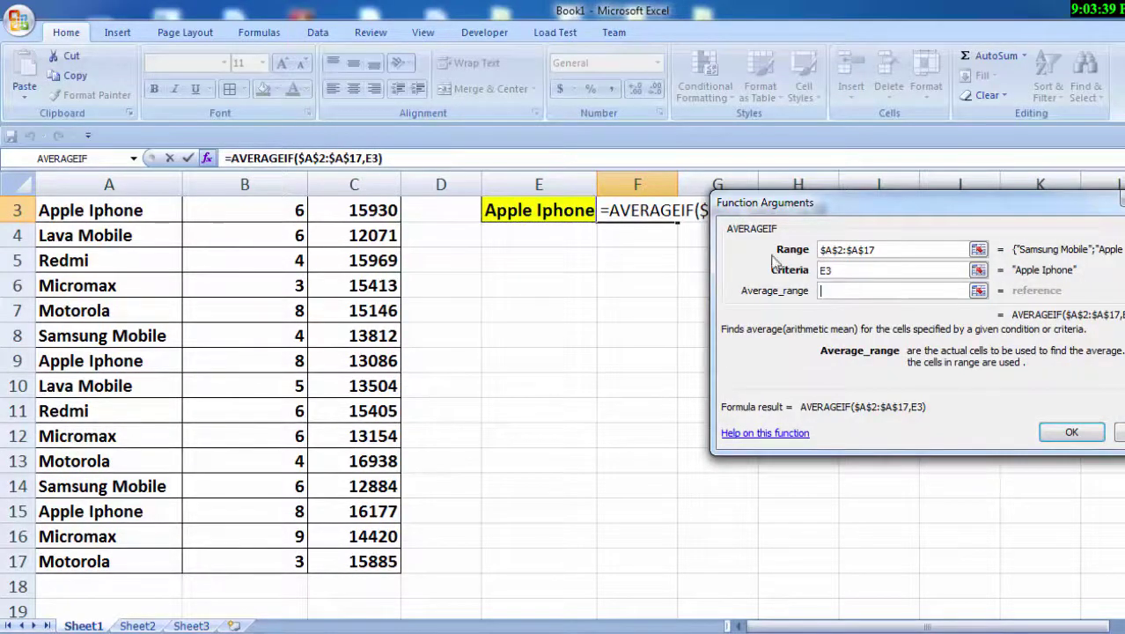
scroll(521, 460, up, 1)
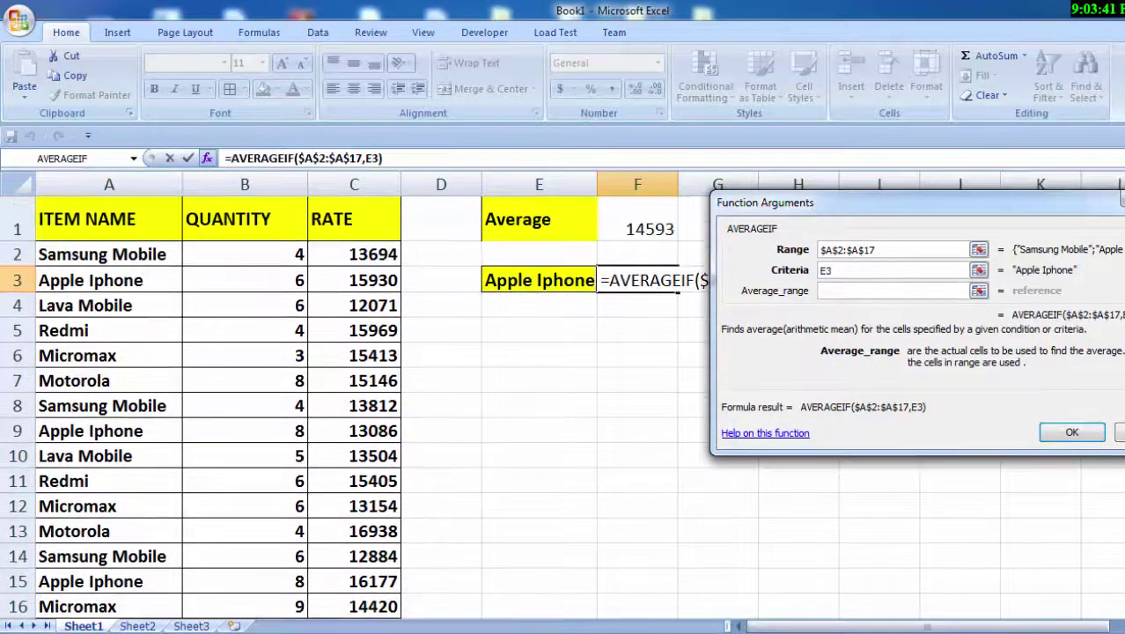
click(354, 254)
drag(354, 254, 364, 564)
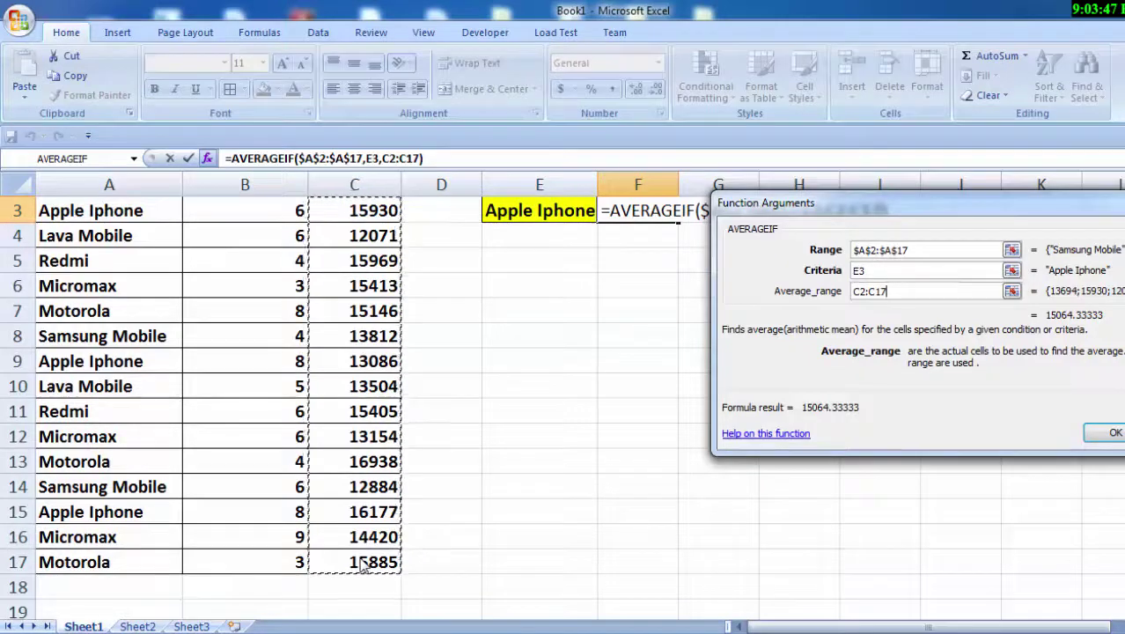
key(F4)
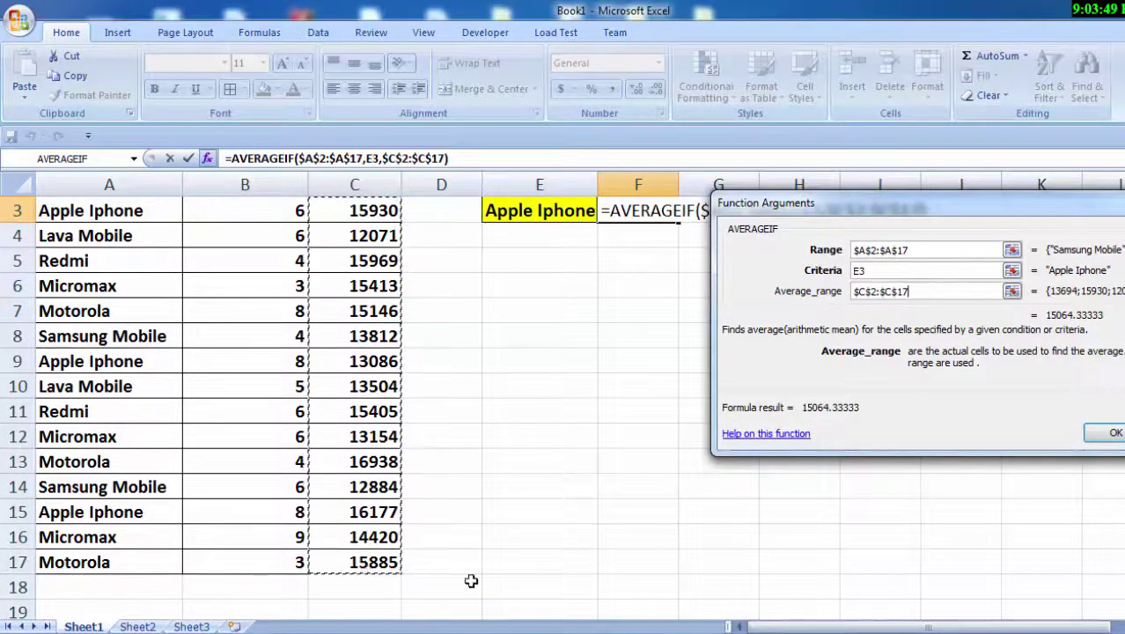
Confirm the AVERAGEIF formula so F3 displays 15064.3, then scroll to the header rows
click(1091, 440)
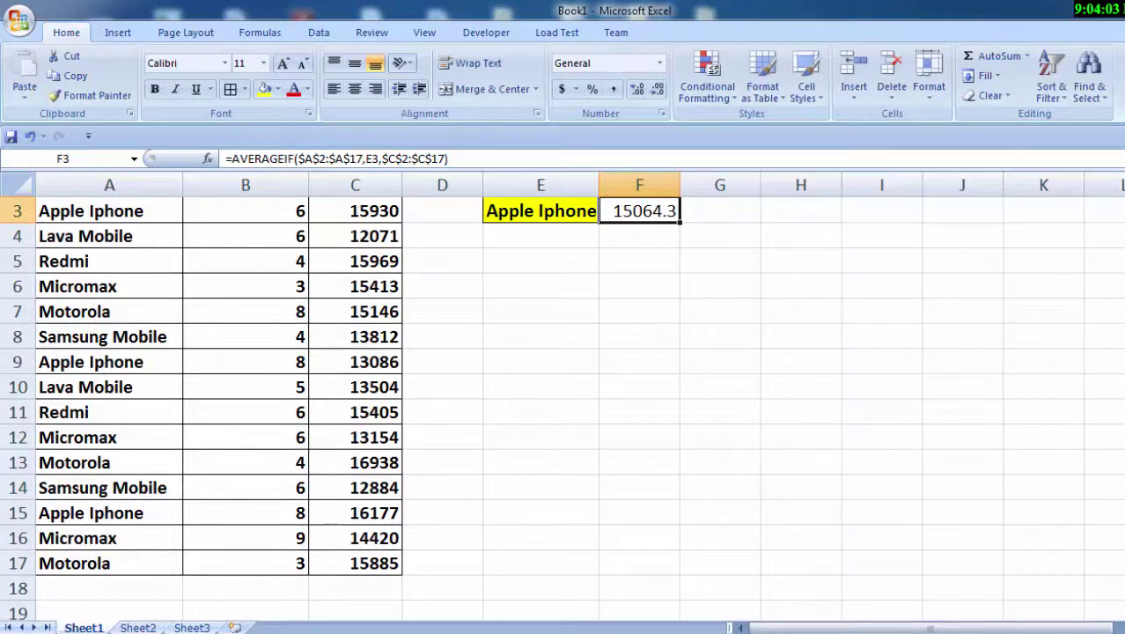
scroll(639, 352, up, 1)
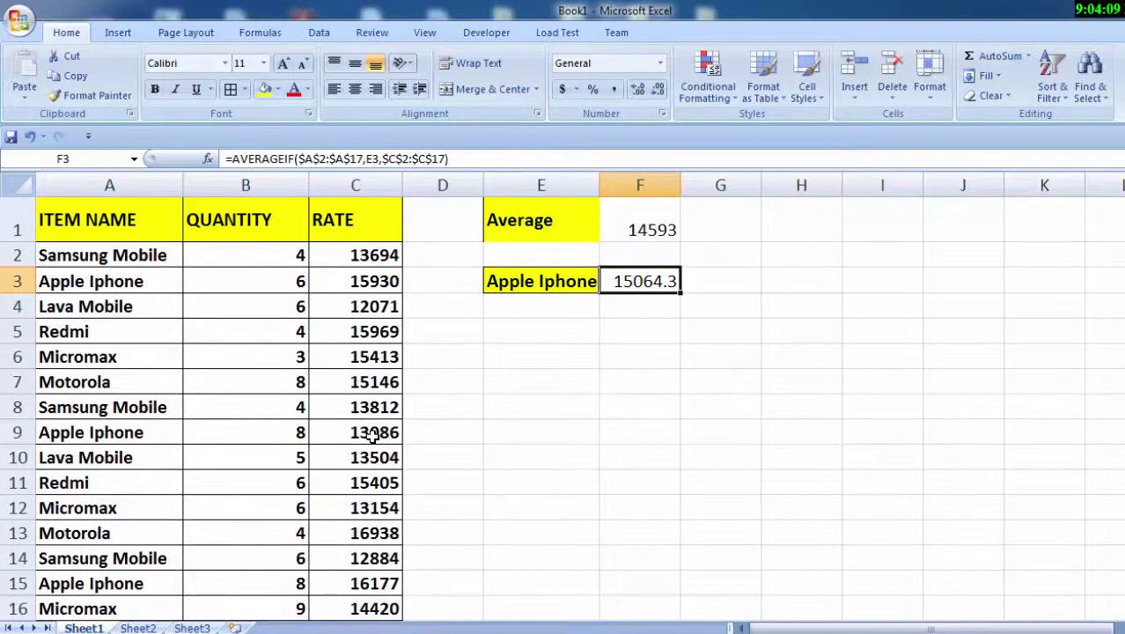
click(373, 436)
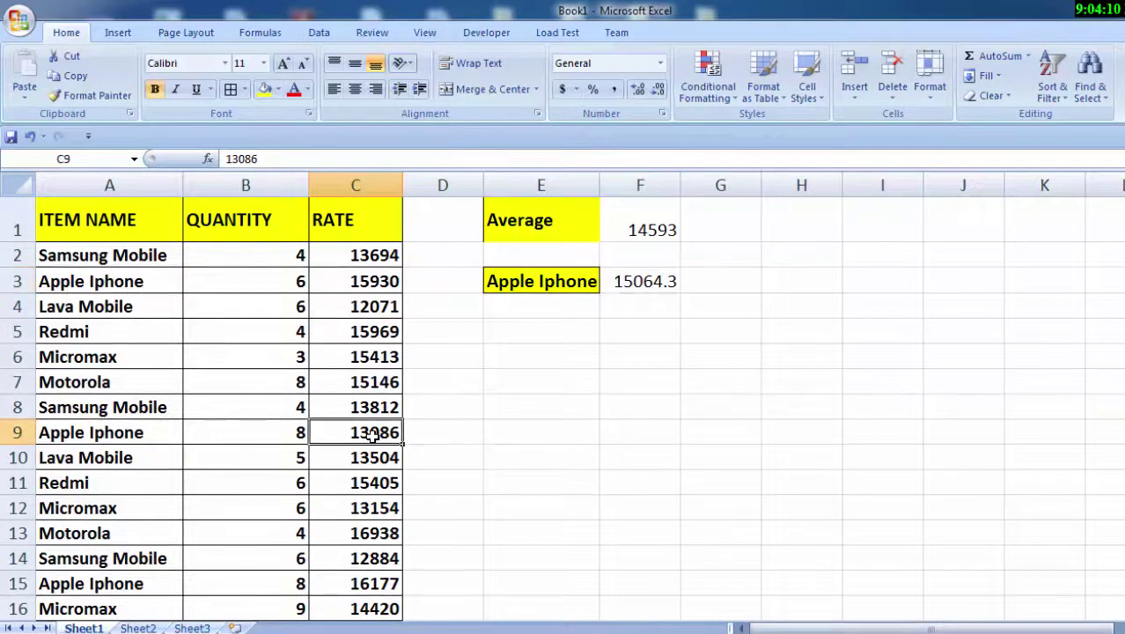
click(380, 278)
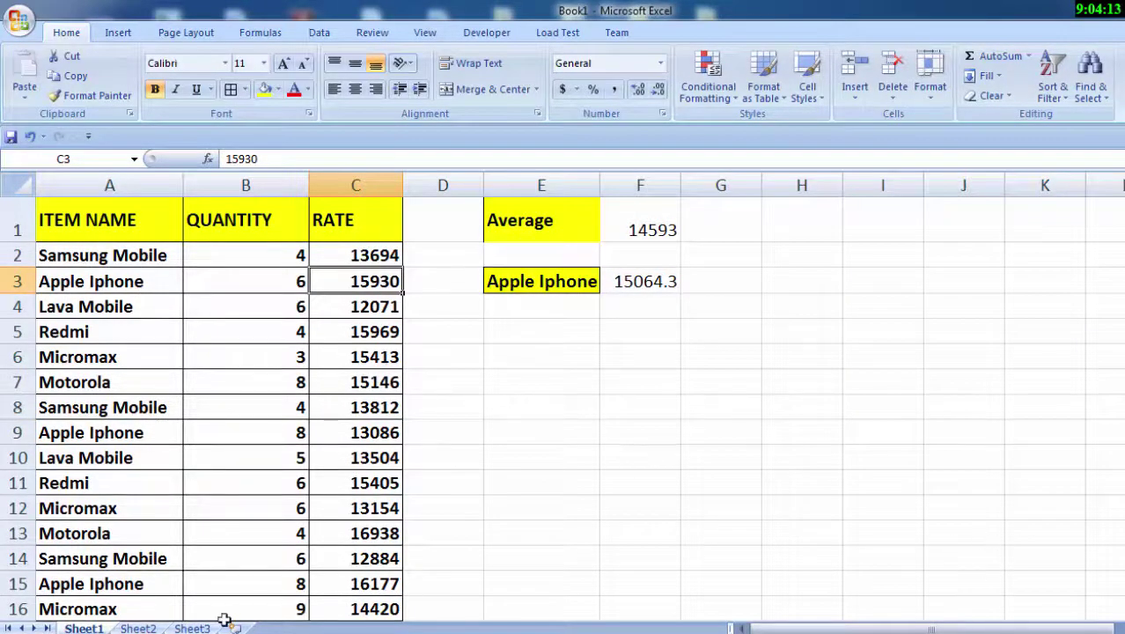
click(349, 586)
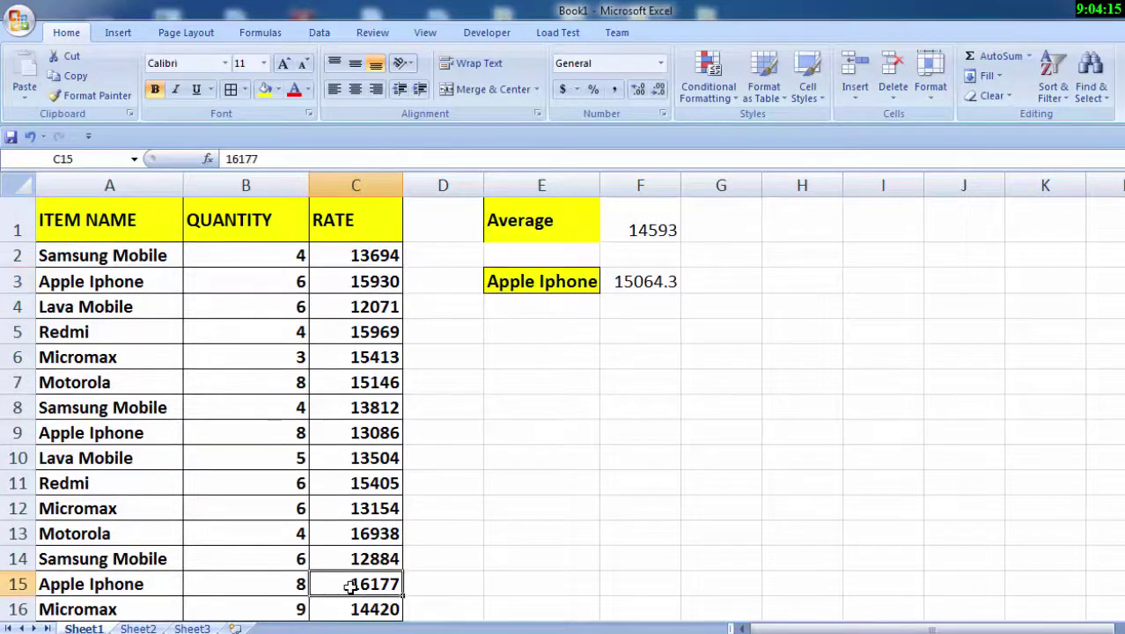
scroll(563, 404, down, 1)
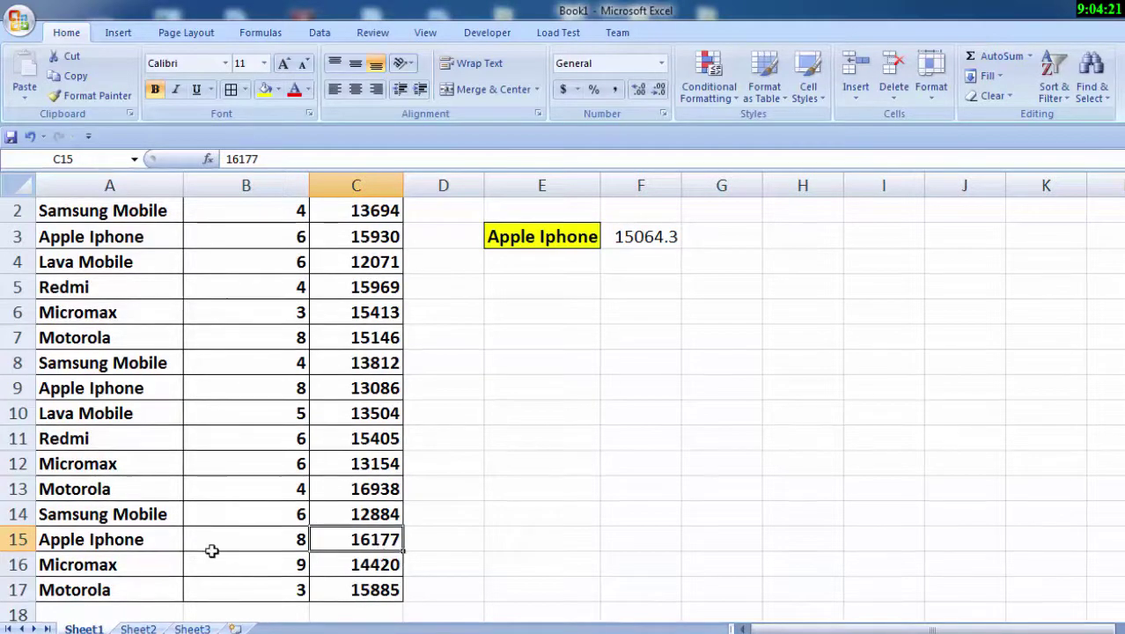
click(99, 542)
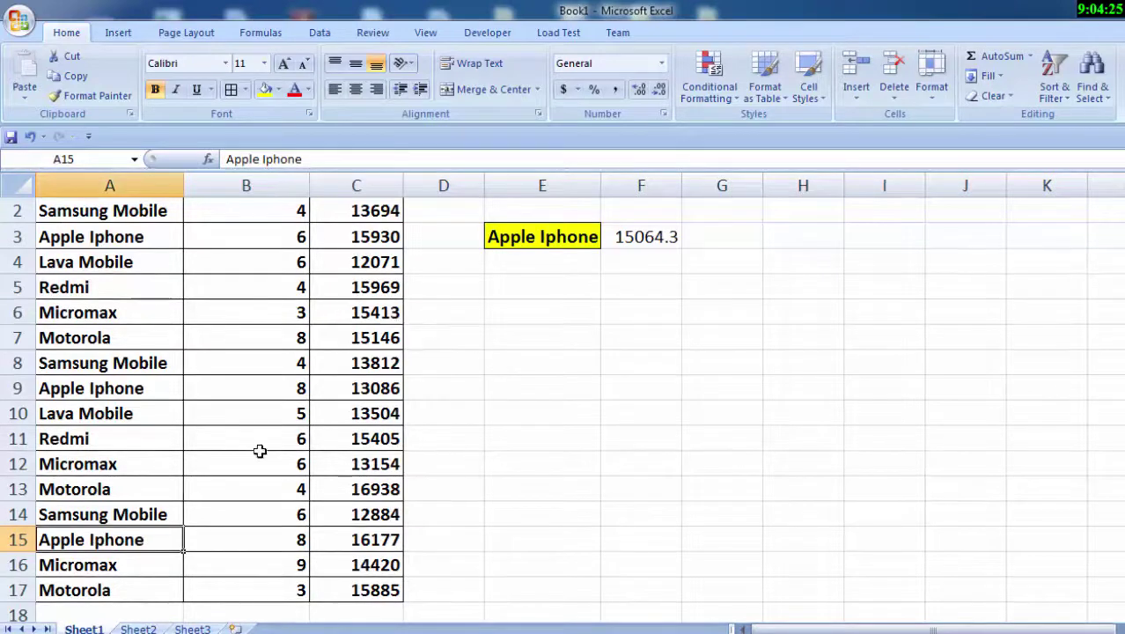
Fill the row 15 Apple Iphone record yellow and copy its 16177 rate into F6
drag(162, 538, 334, 532)
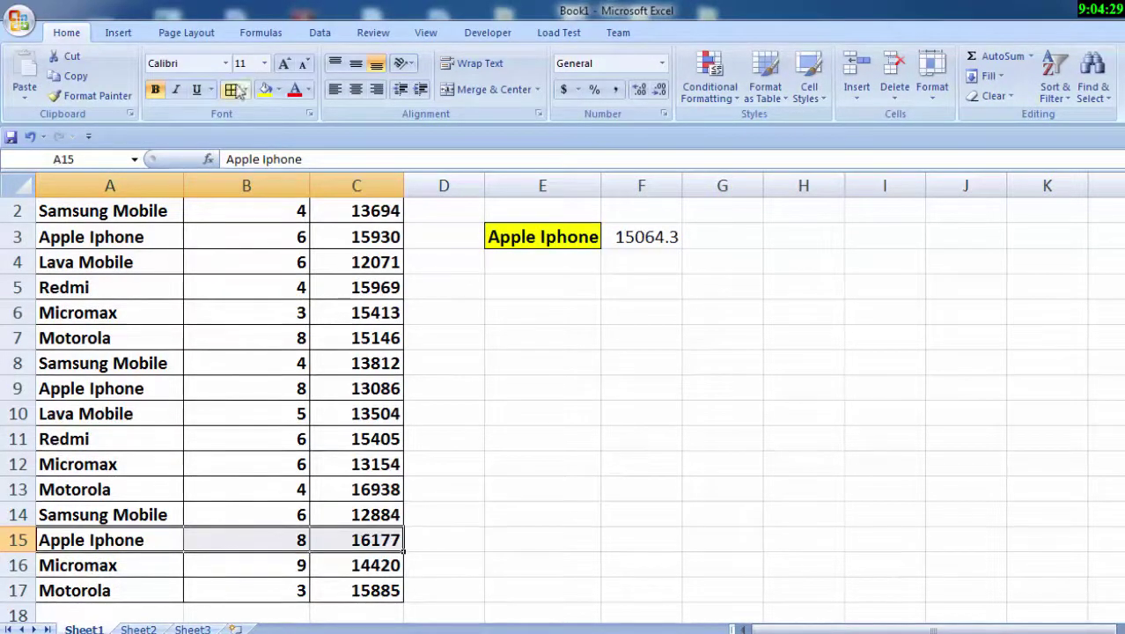
click(264, 90)
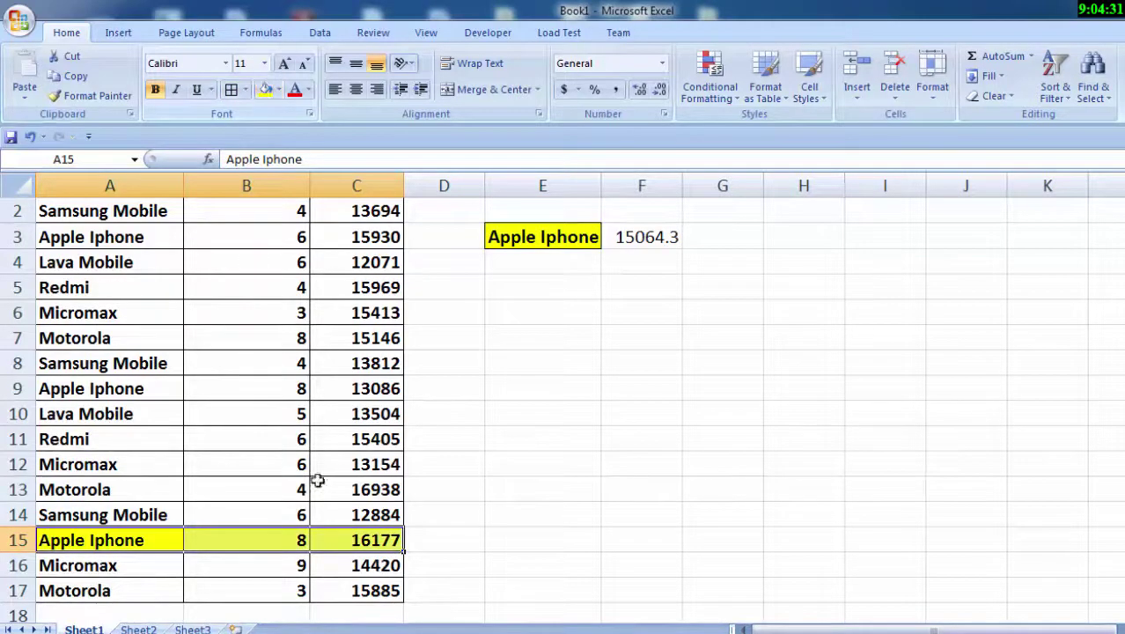
click(368, 540)
right_click(368, 540)
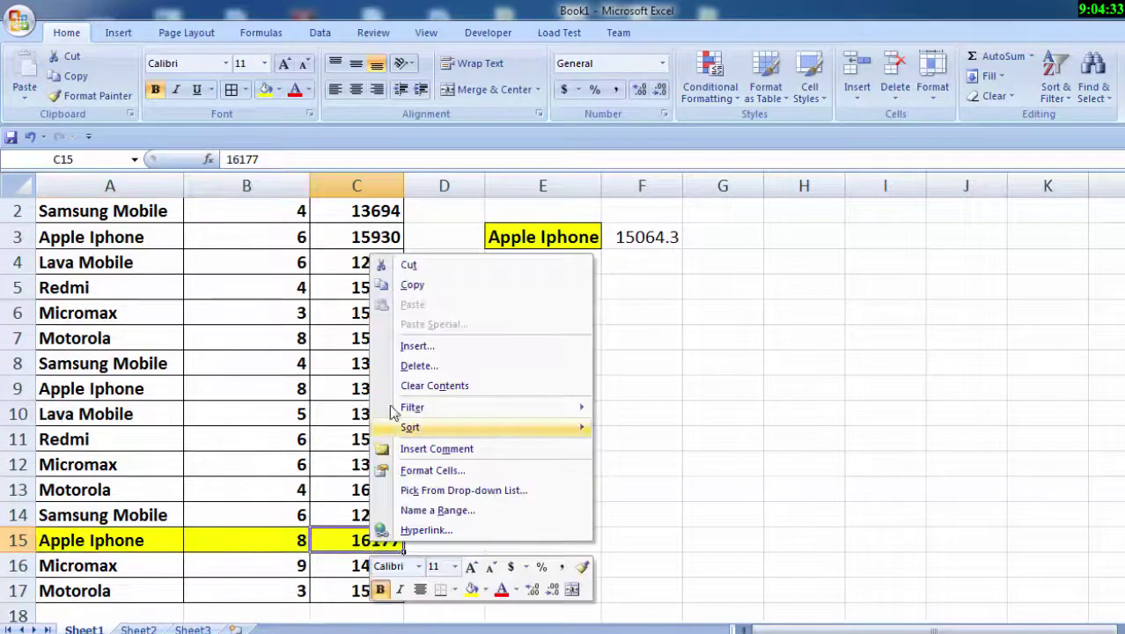
click(477, 287)
click(647, 310)
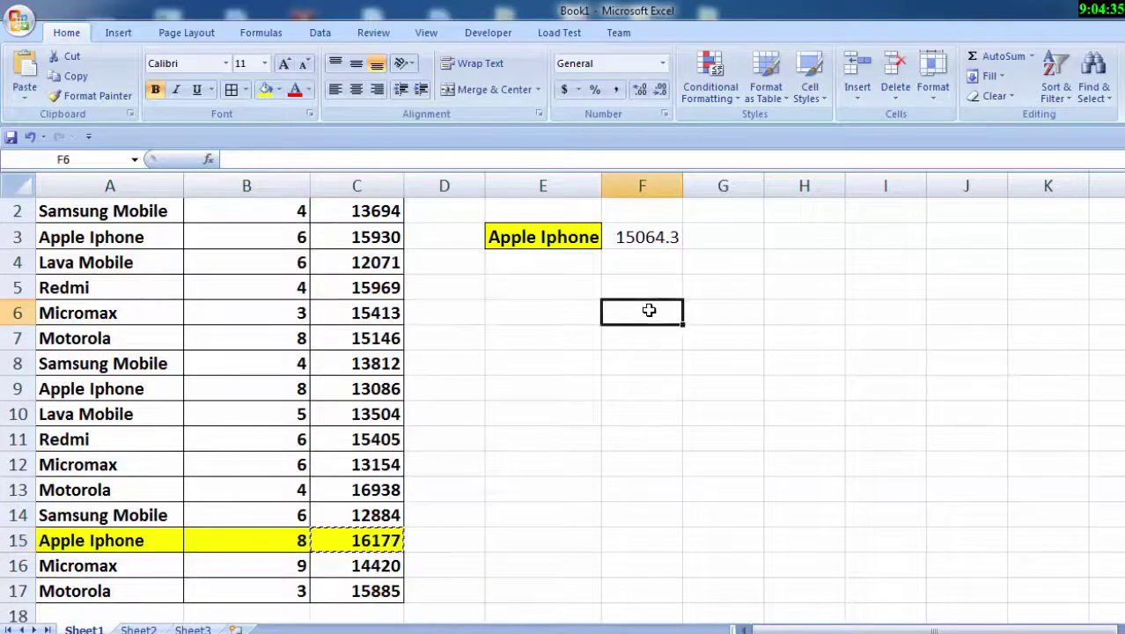
right_click(648, 310)
click(680, 363)
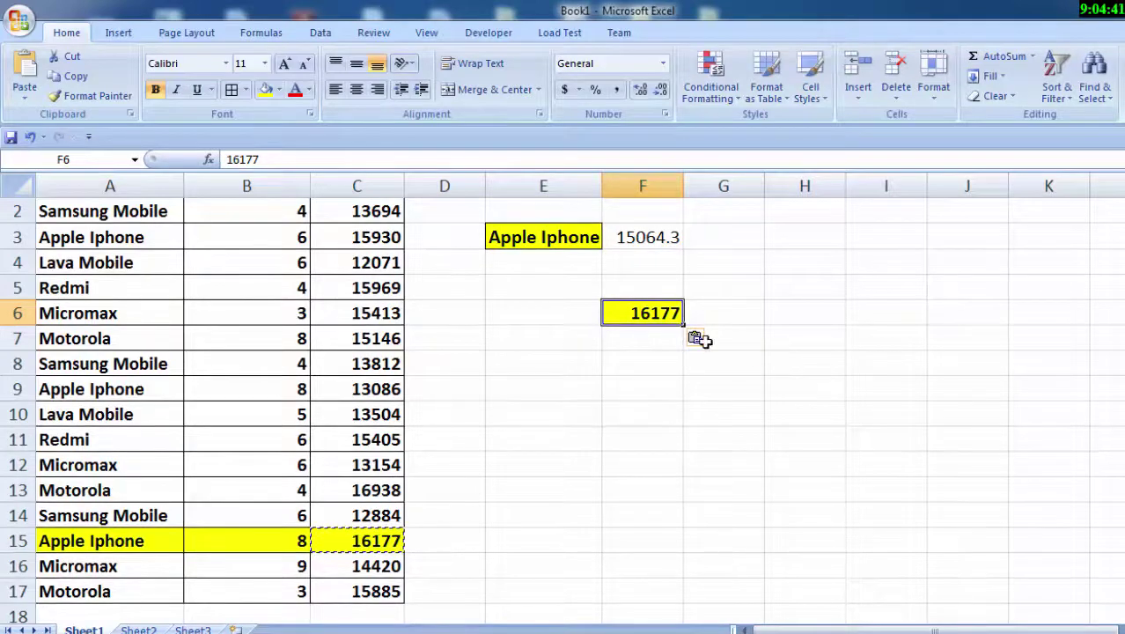
Fill the row 9 Apple Iphone record yellow and copy its 13086 rate into F7
drag(75, 388, 365, 382)
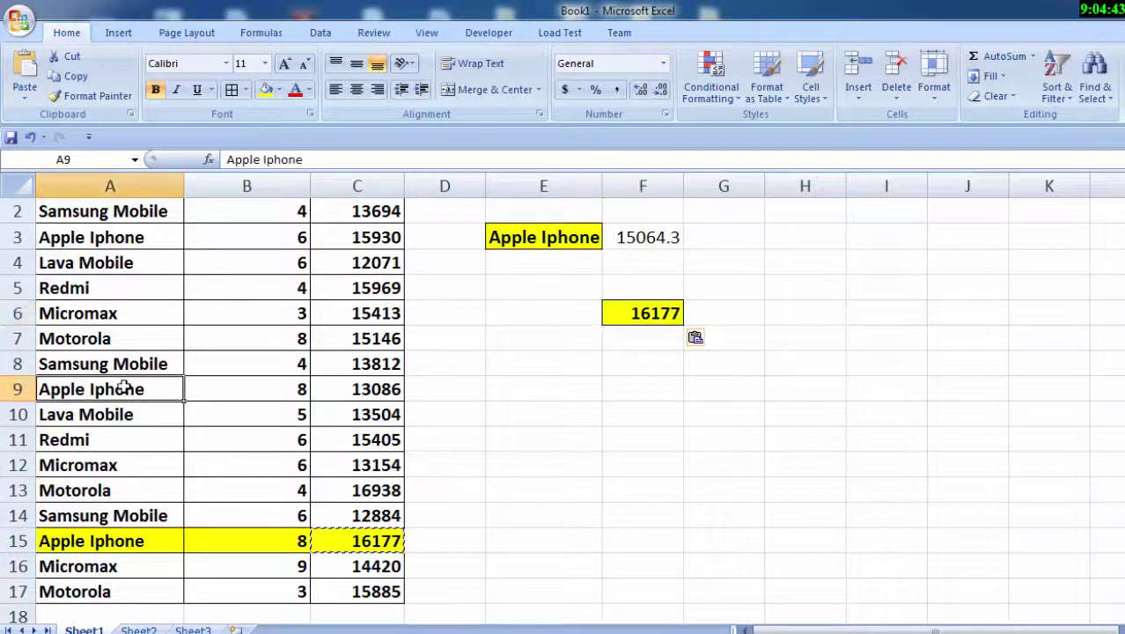
click(266, 89)
right_click(363, 382)
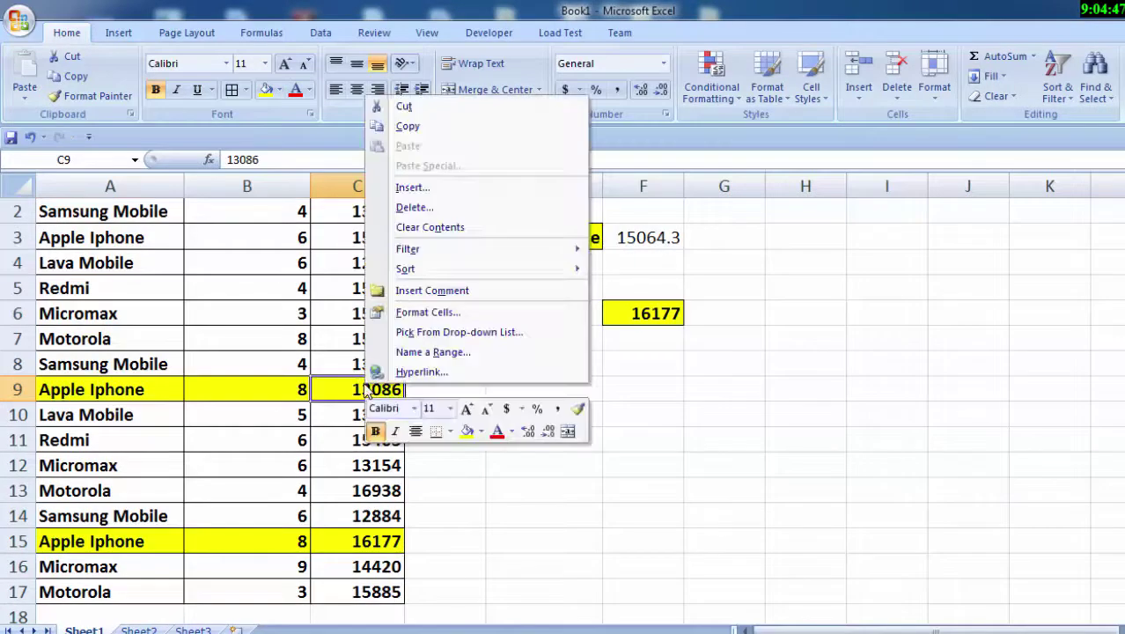
click(407, 125)
click(628, 337)
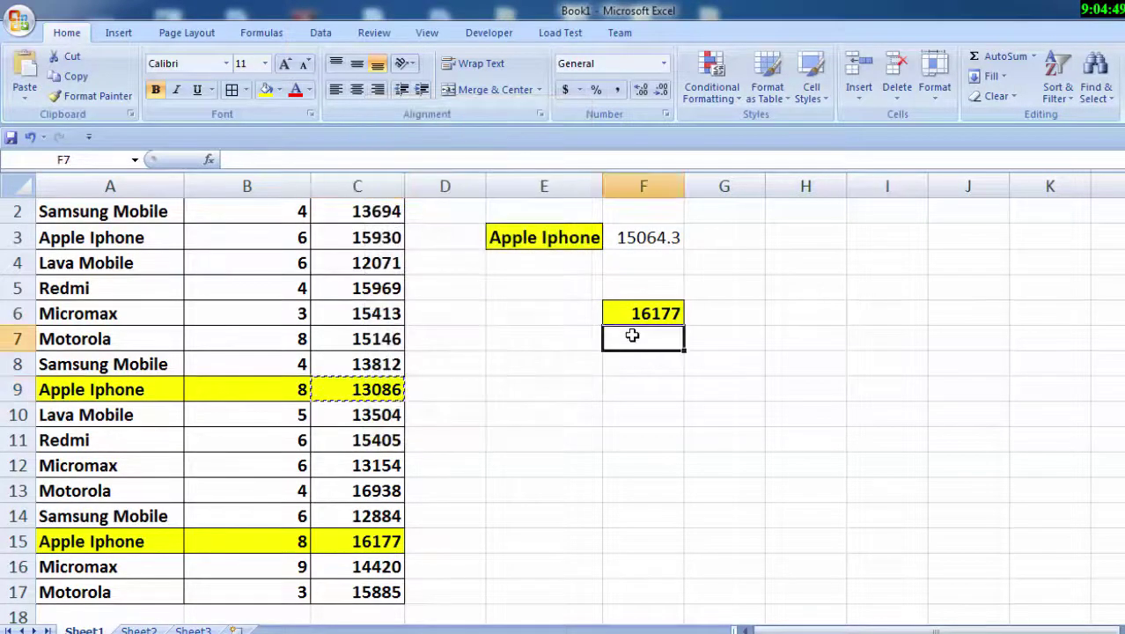
right_click(630, 337)
click(671, 387)
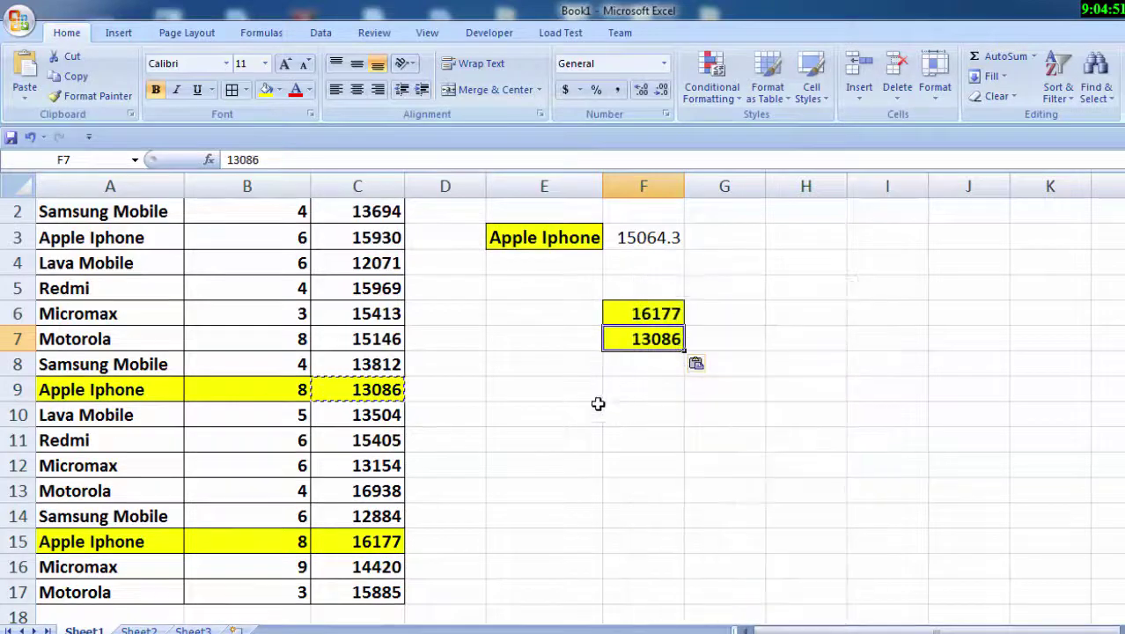
Fill the row 3 Apple Iphone record yellow and copy its 15930 rate into F8
click(44, 242)
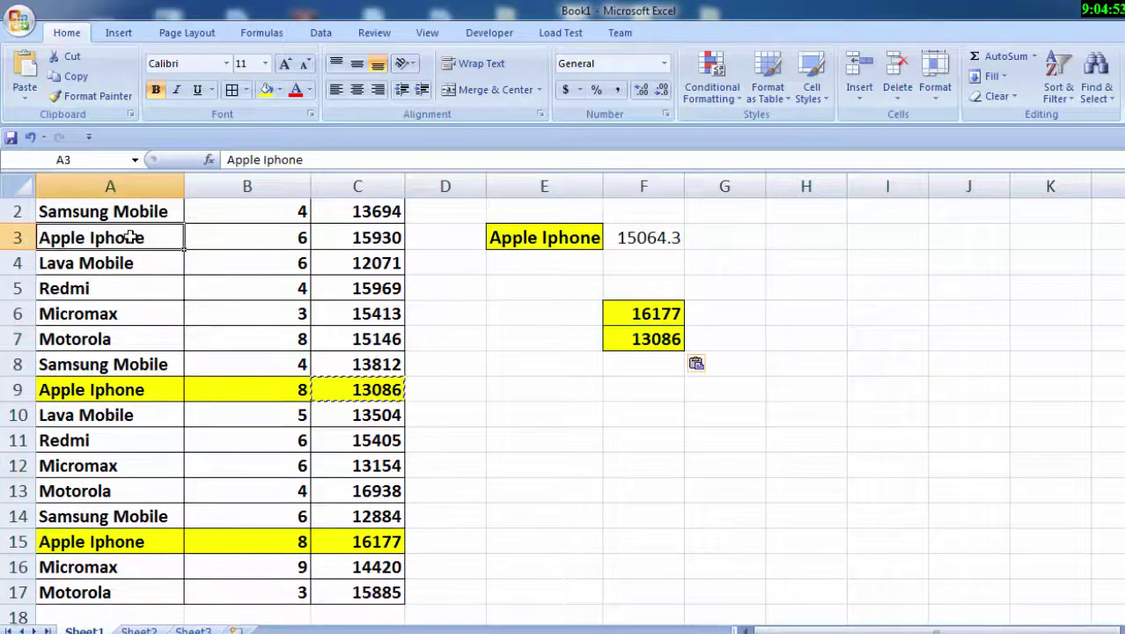
drag(130, 237, 352, 237)
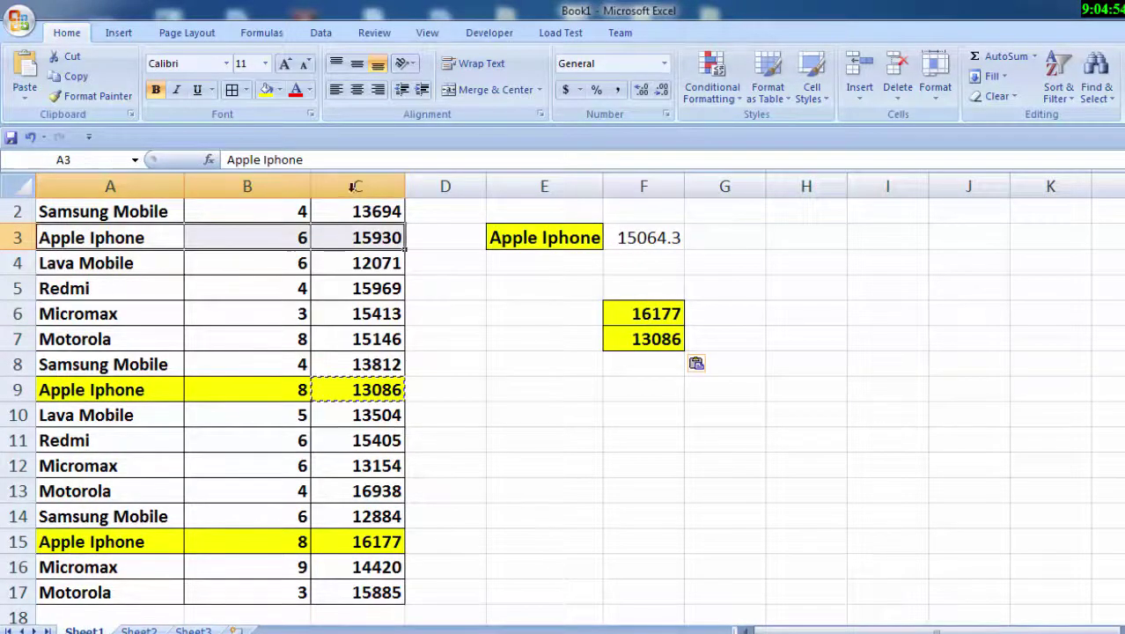
click(266, 91)
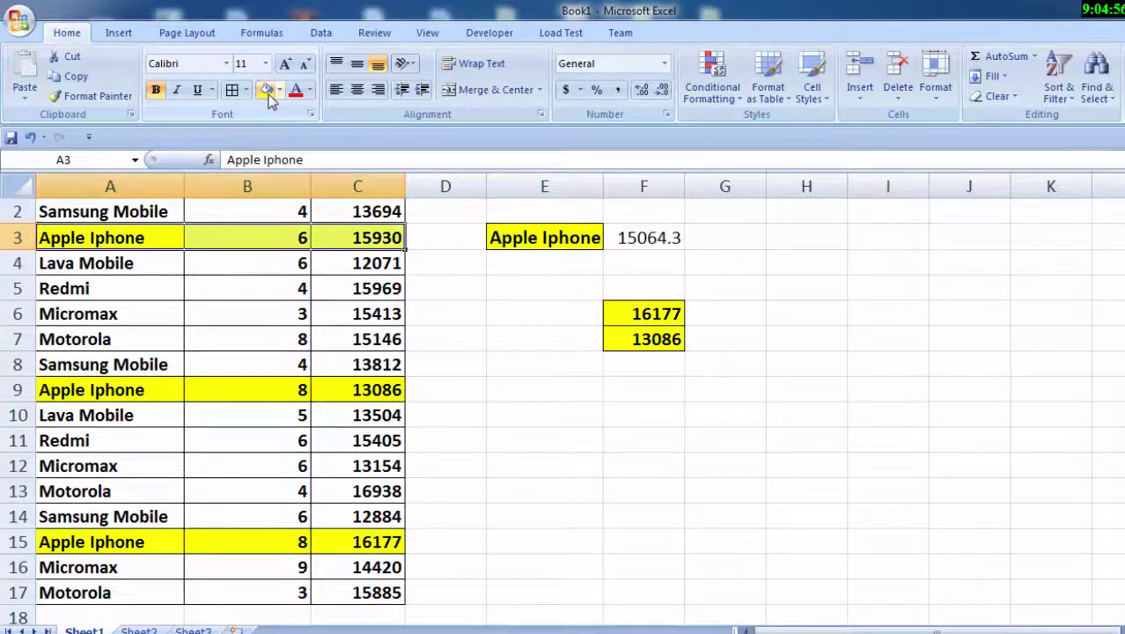
click(374, 237)
right_click(376, 238)
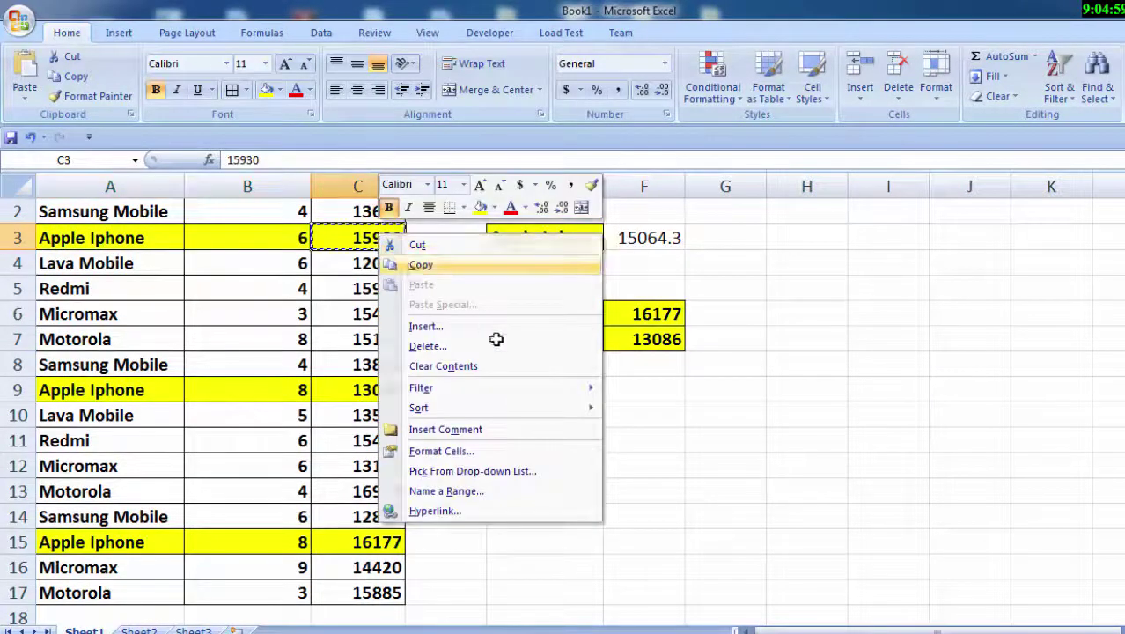
click(421, 264)
click(625, 362)
right_click(625, 361)
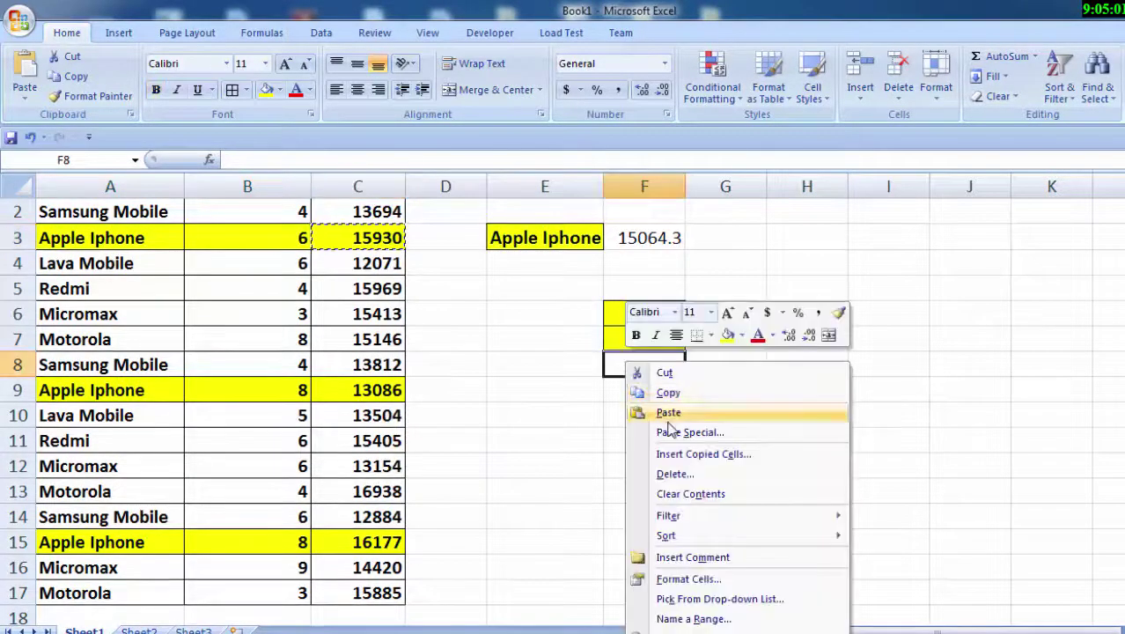
click(637, 411)
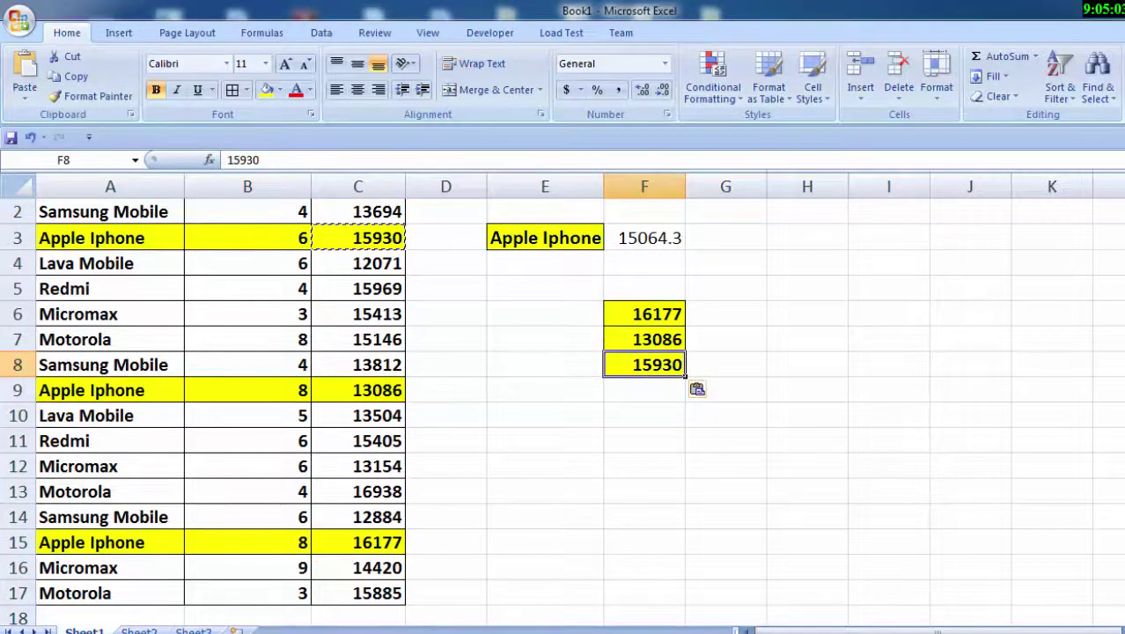
scroll(563, 396, up, 1)
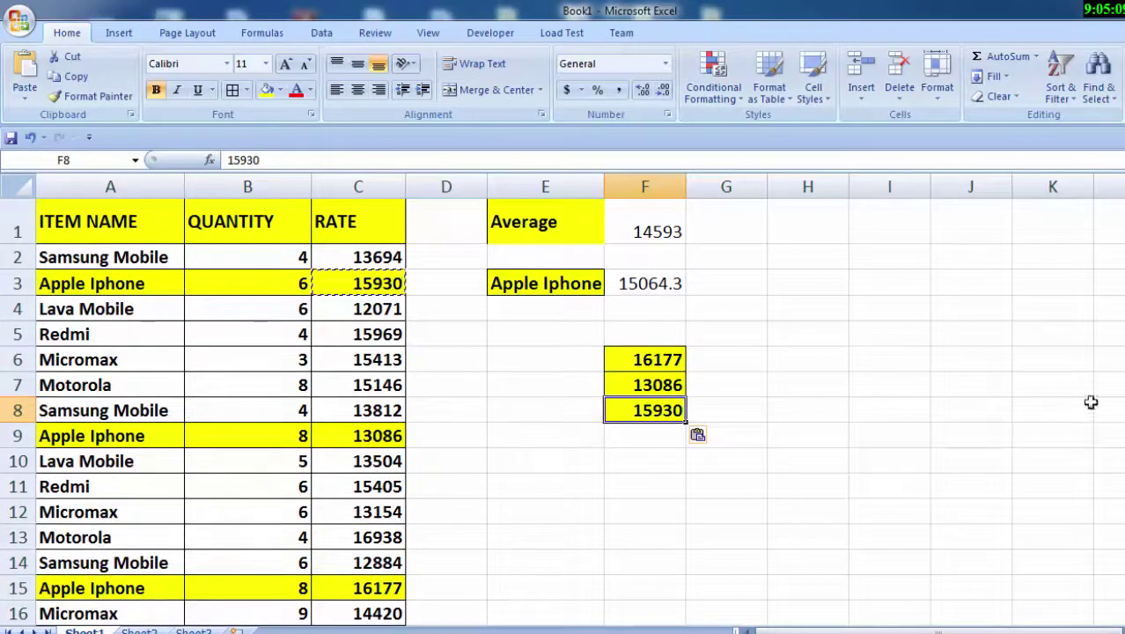
scroll(697, 434, down, 1)
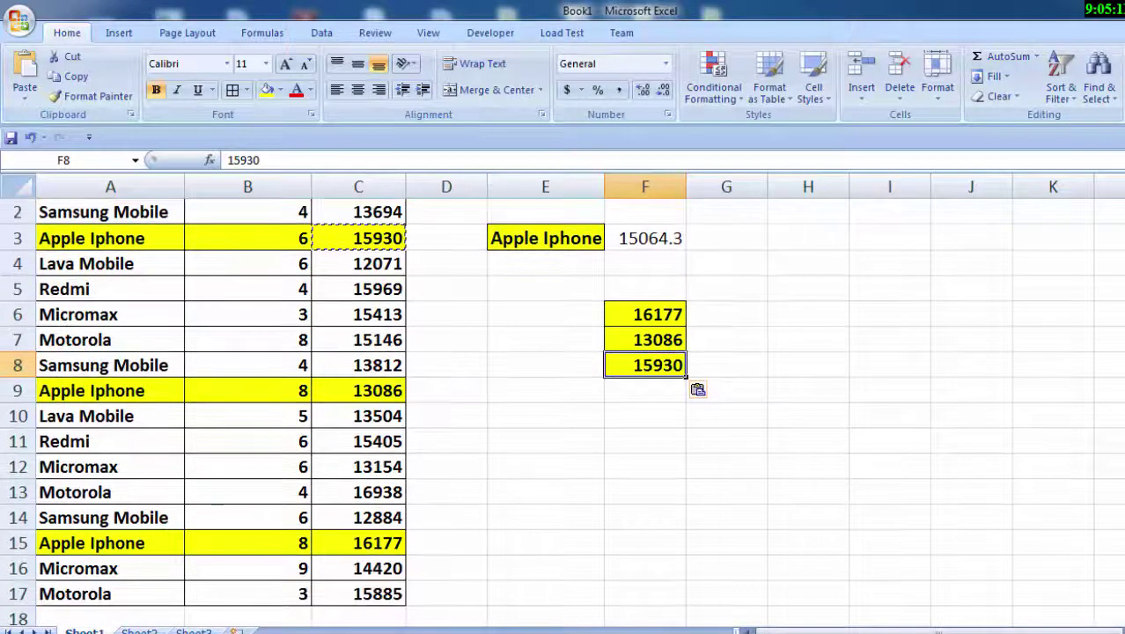
Enter =SUM(F6:F8) in F9, totalling the three copied rates to 45193
click(621, 388)
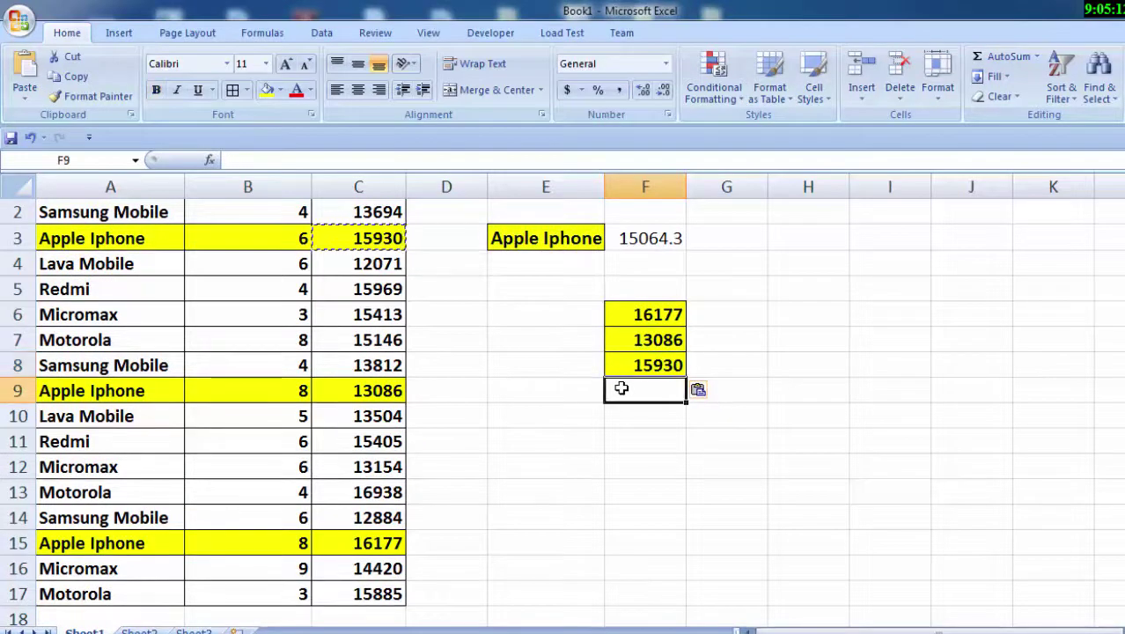
text(=sum)
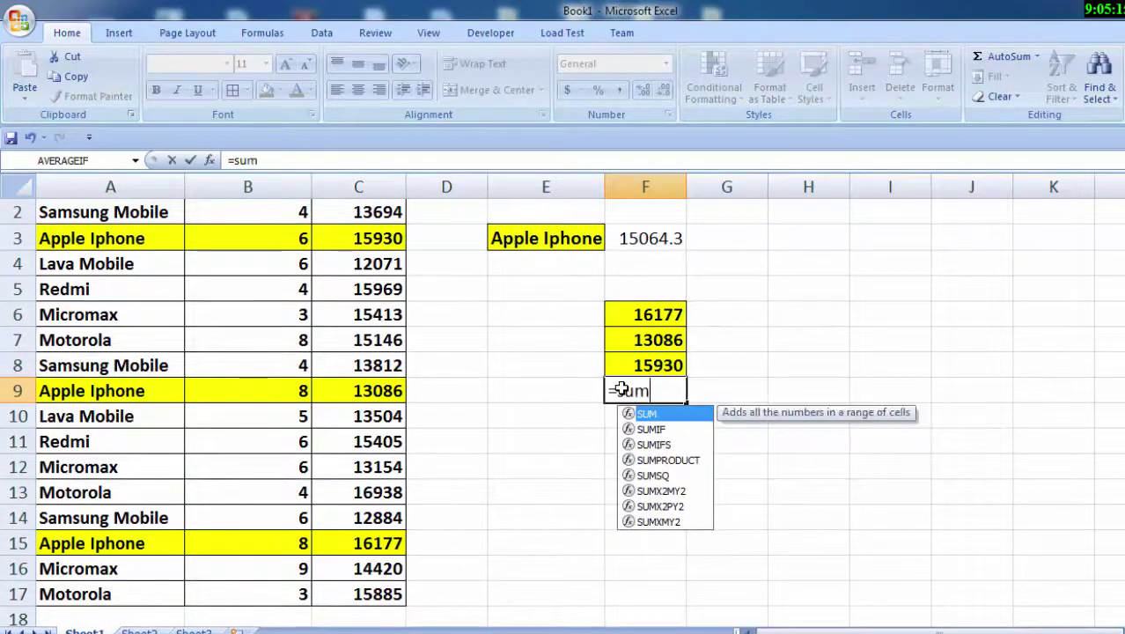
key(Tab)
drag(655, 313, 655, 359)
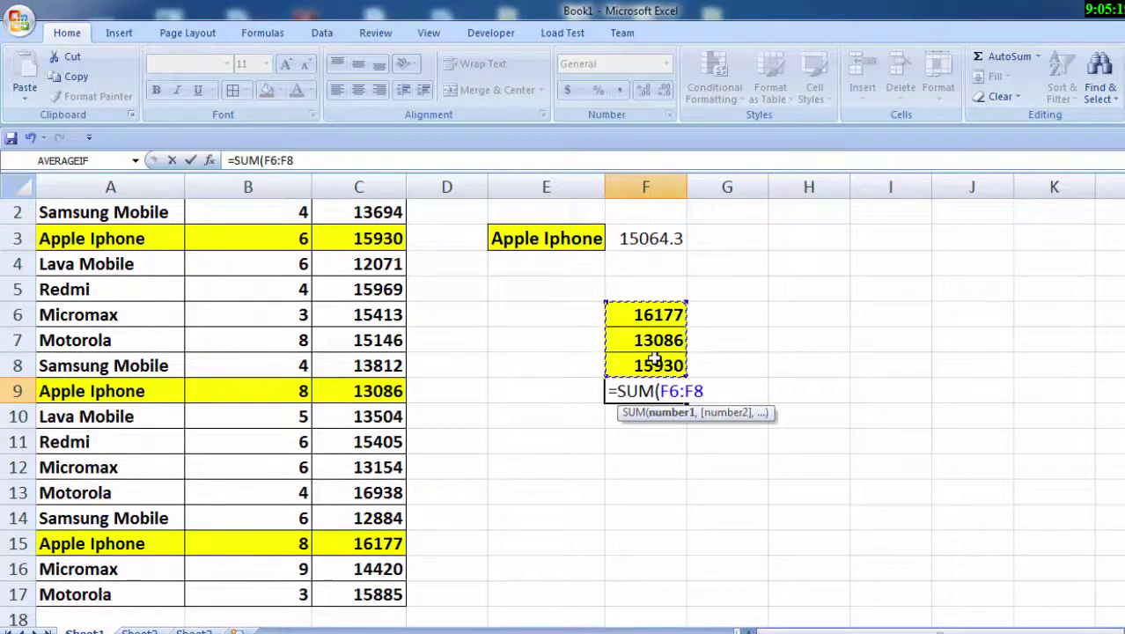
key(Return)
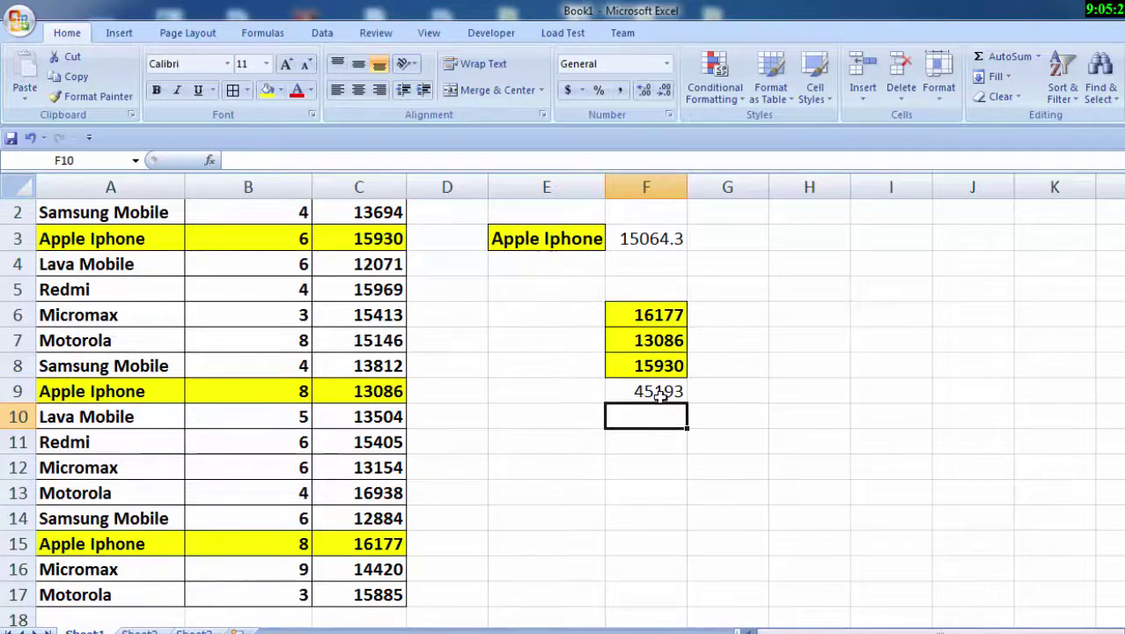
click(649, 392)
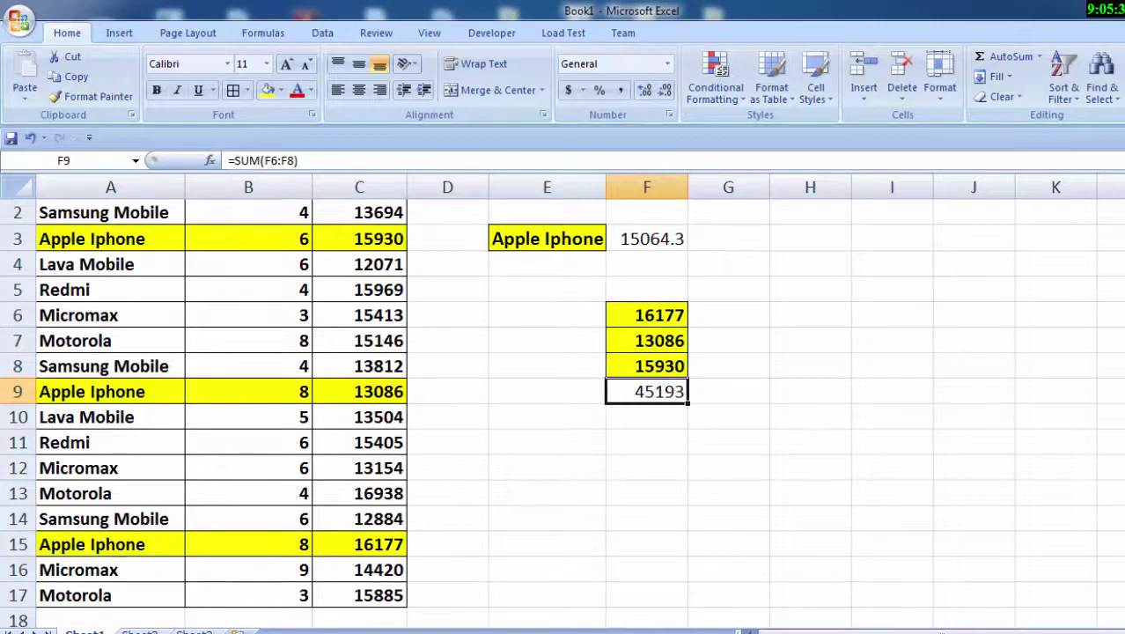
scroll(563, 396, up, 1)
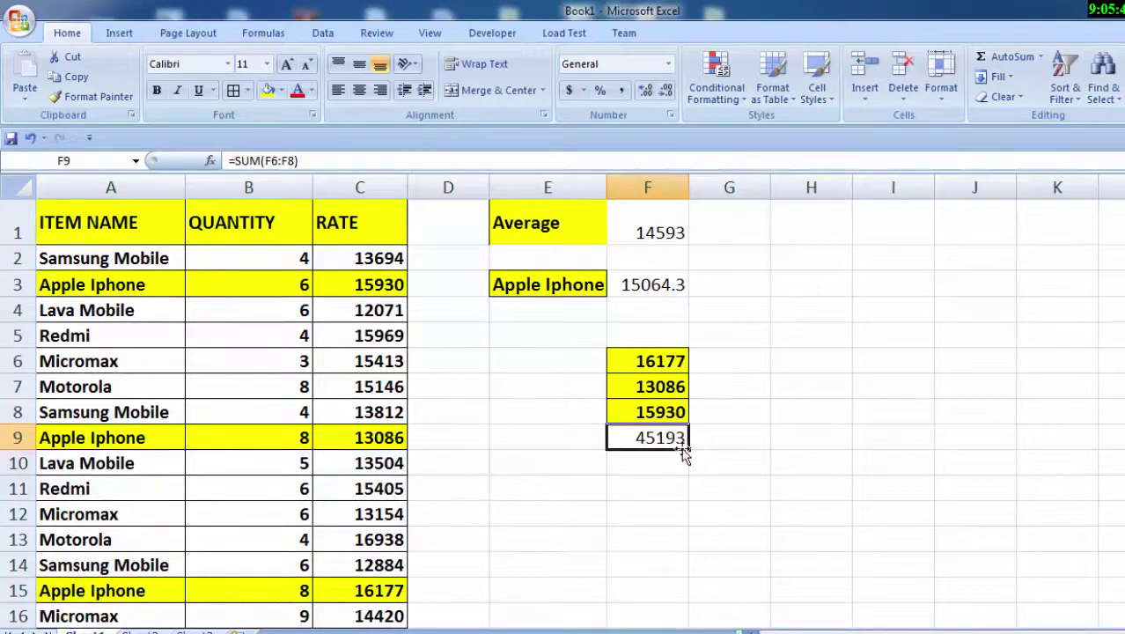
Attempt a manual average in F10, then clear the wrong 2259.65 result
click(663, 465)
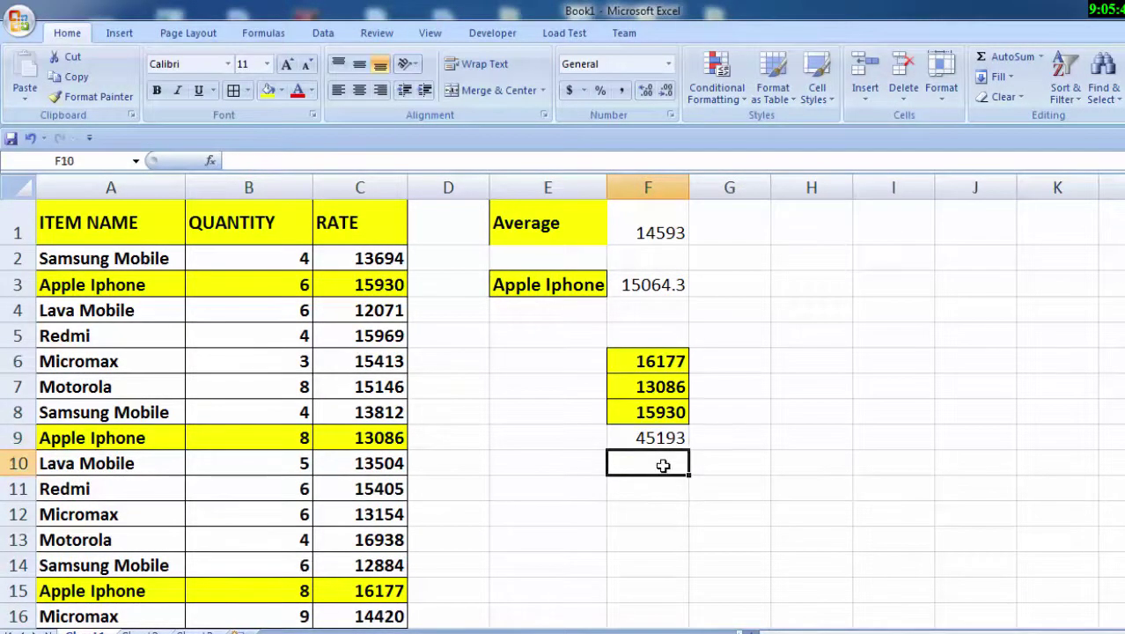
text(=)
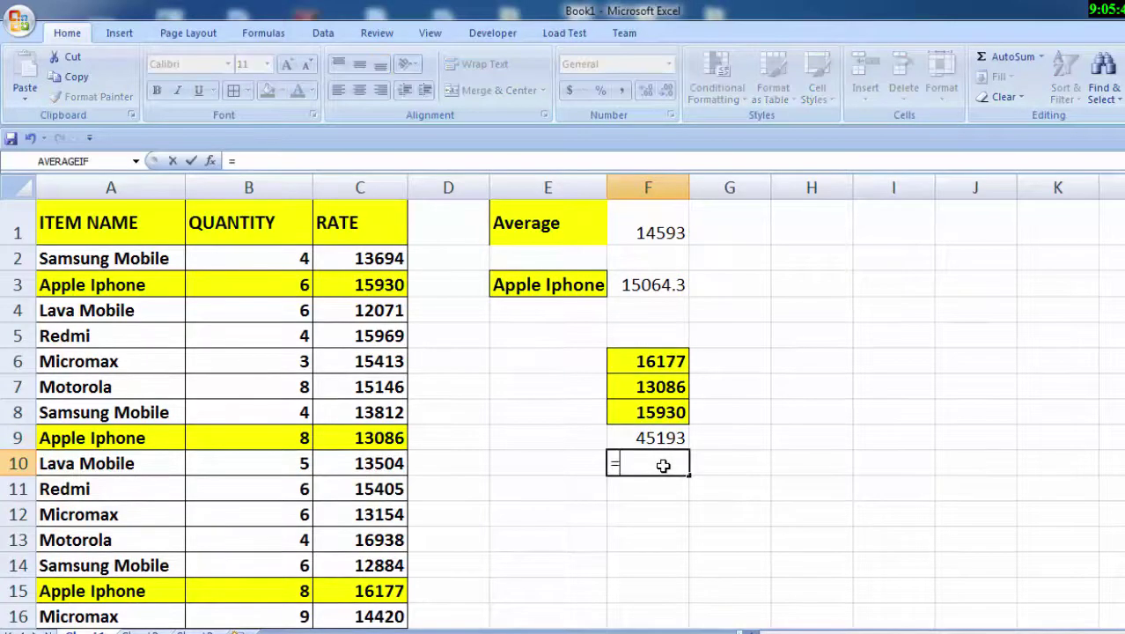
text(45)
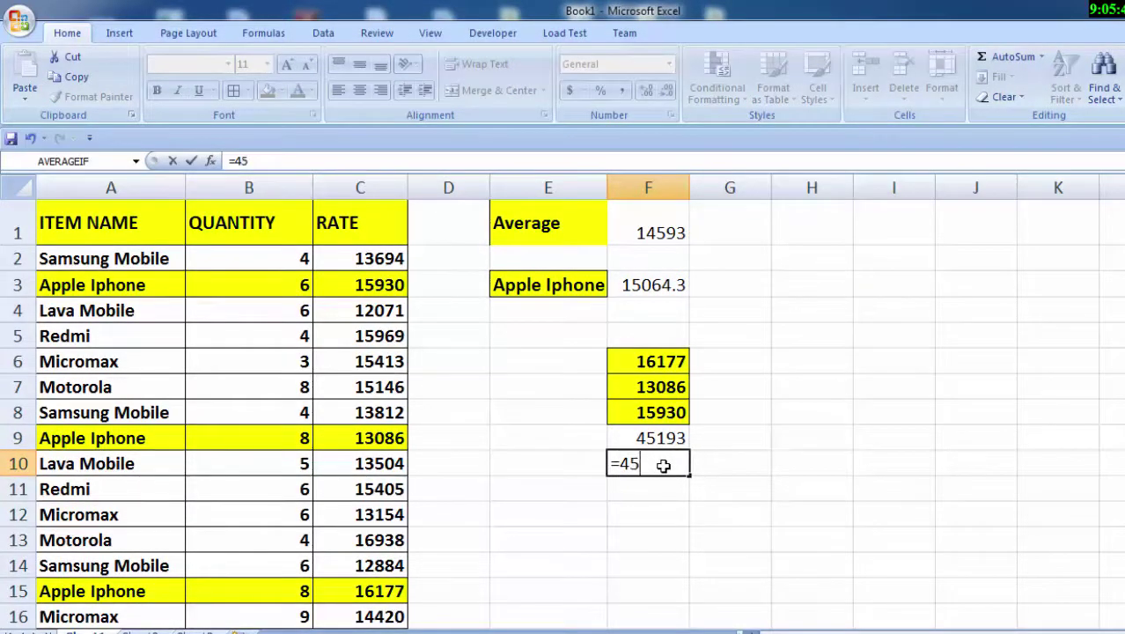
text(193/20)
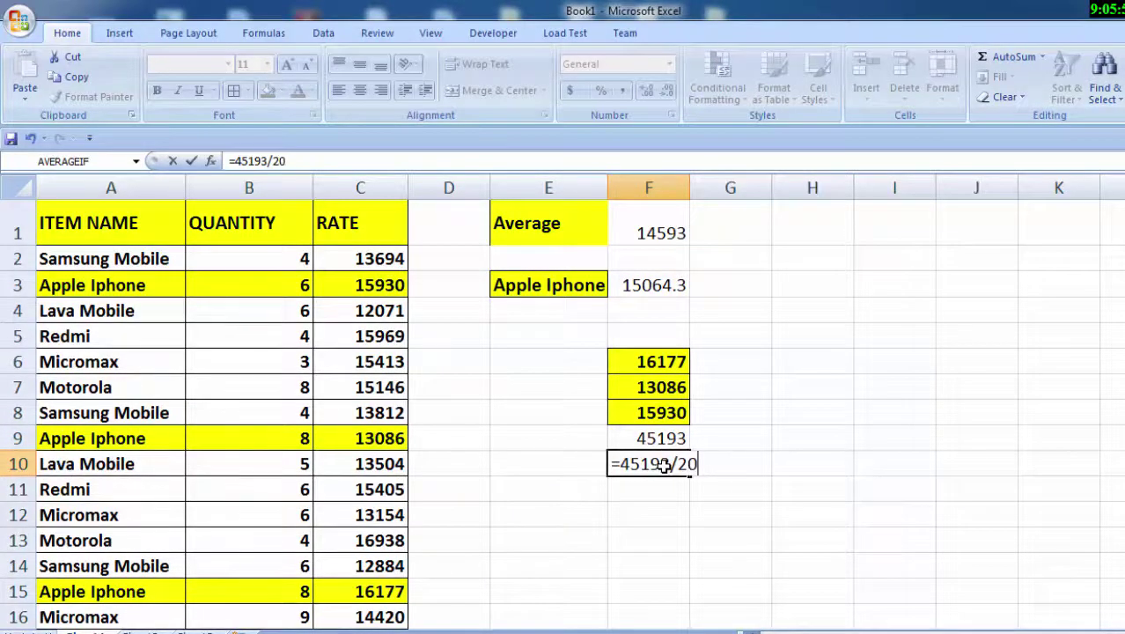
key(Return)
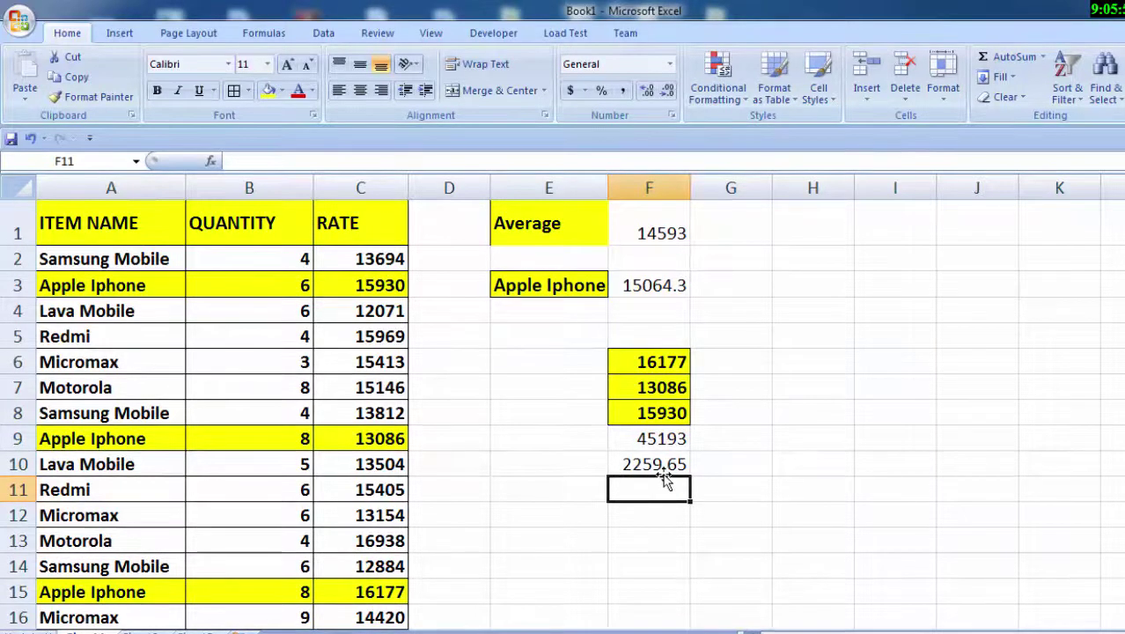
click(652, 462)
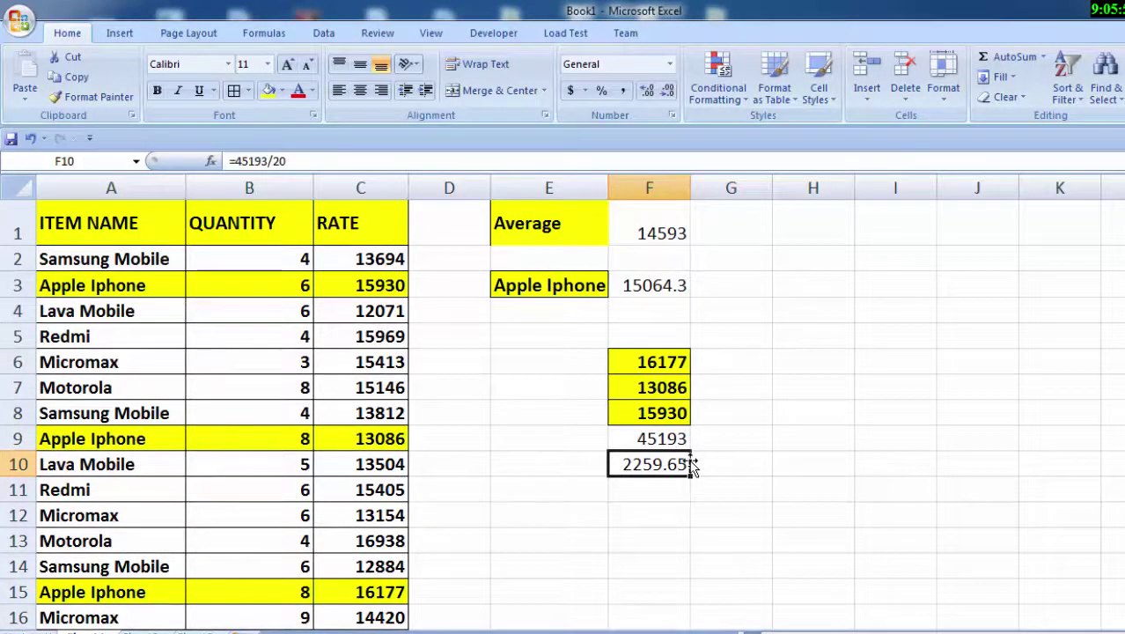
key(BackSpace)
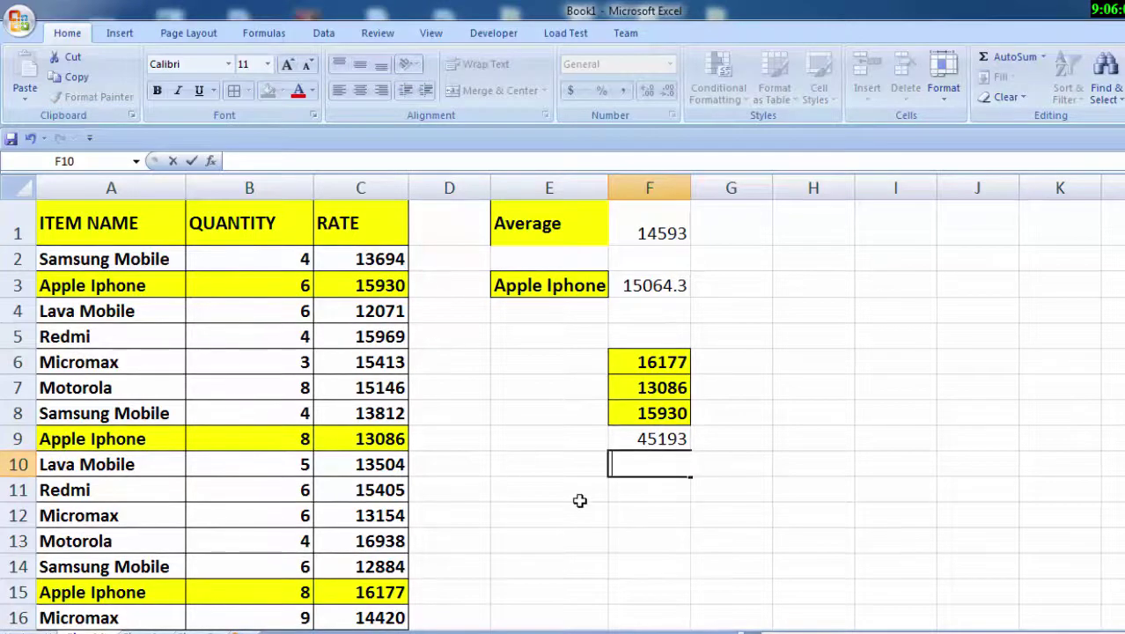
click(652, 543)
click(647, 453)
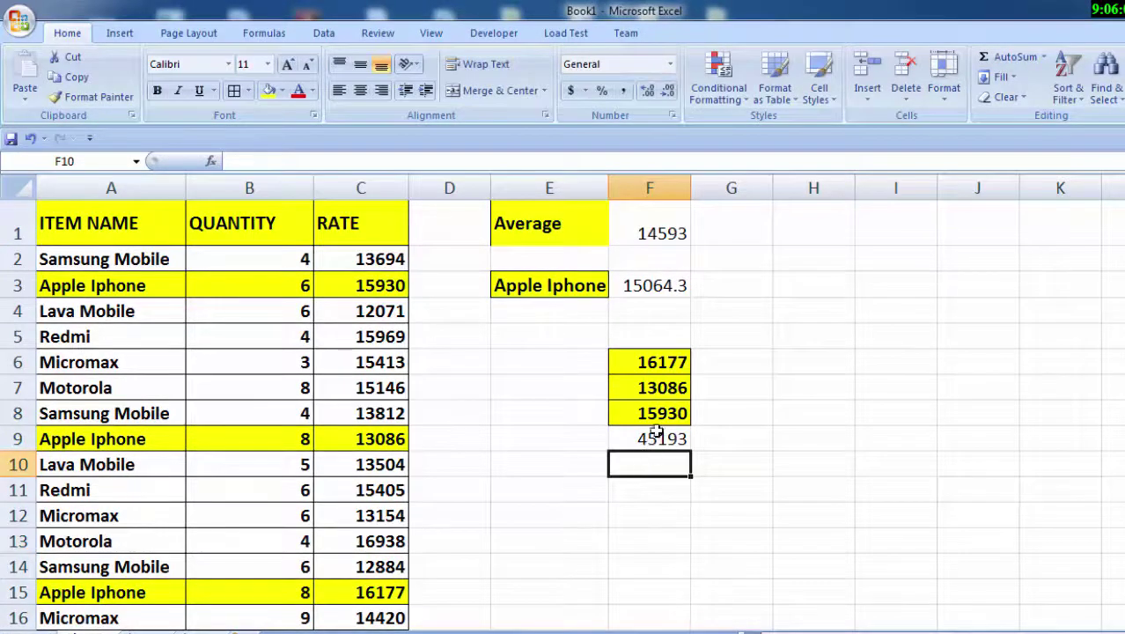
click(661, 439)
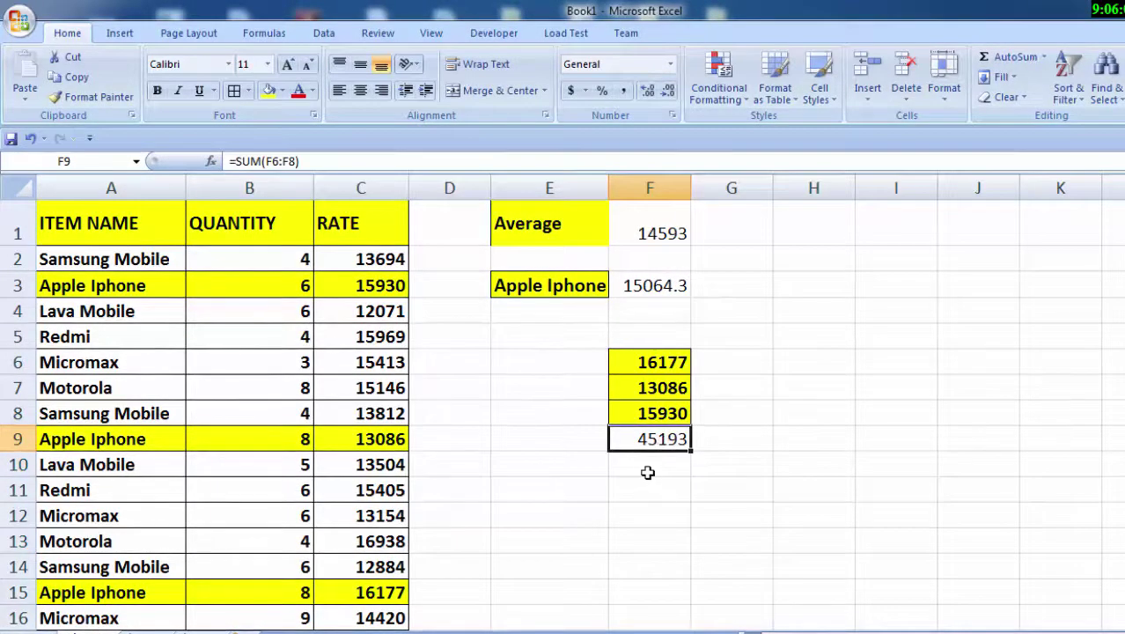
click(648, 464)
Enter =45193/3 in F10 so it shows 15064.3
text(45193/3)
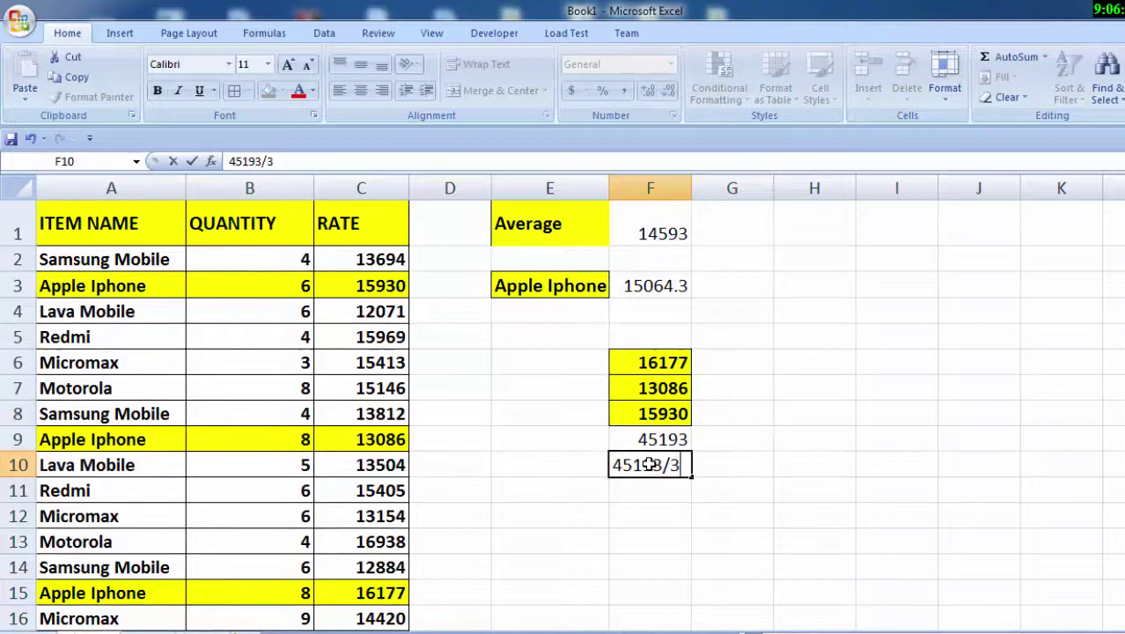
key(Return)
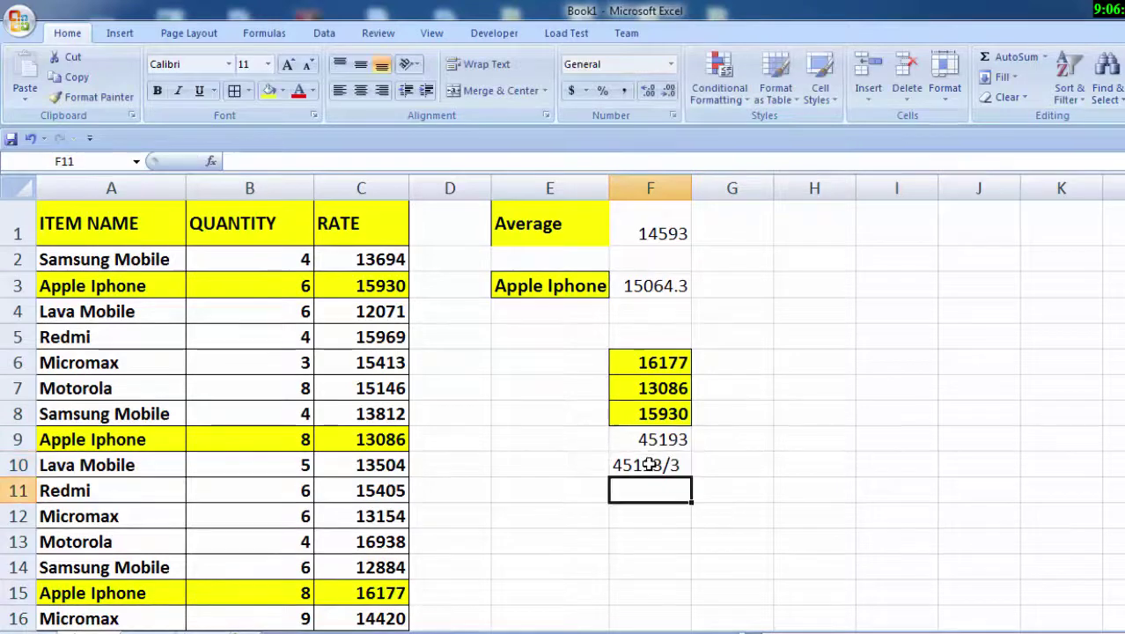
click(649, 463)
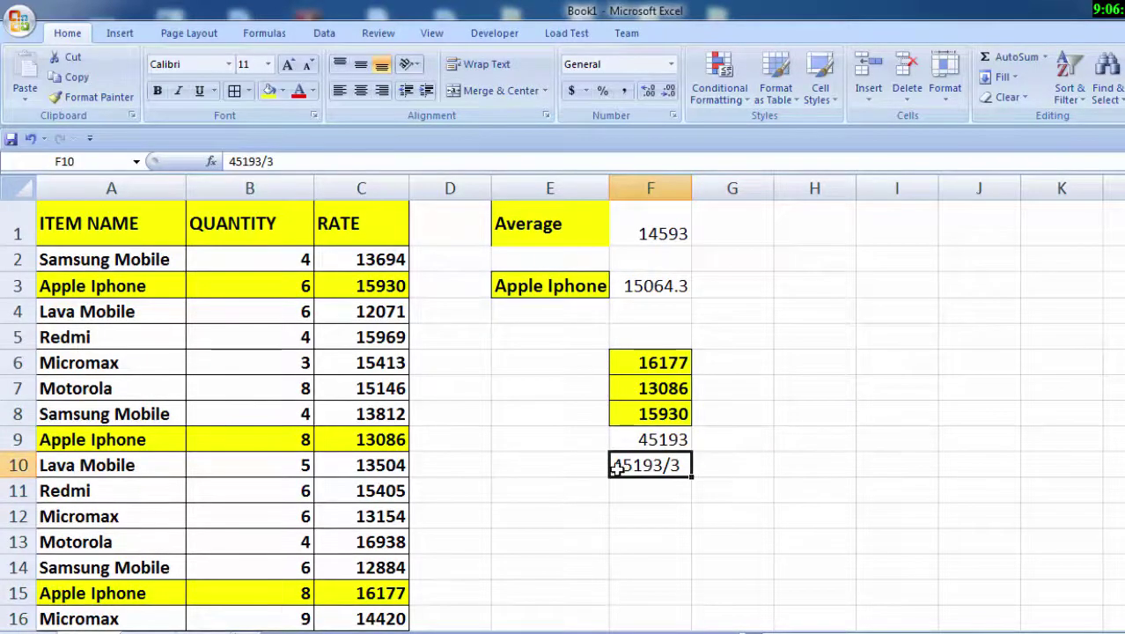
double_click(617, 469)
text(=)
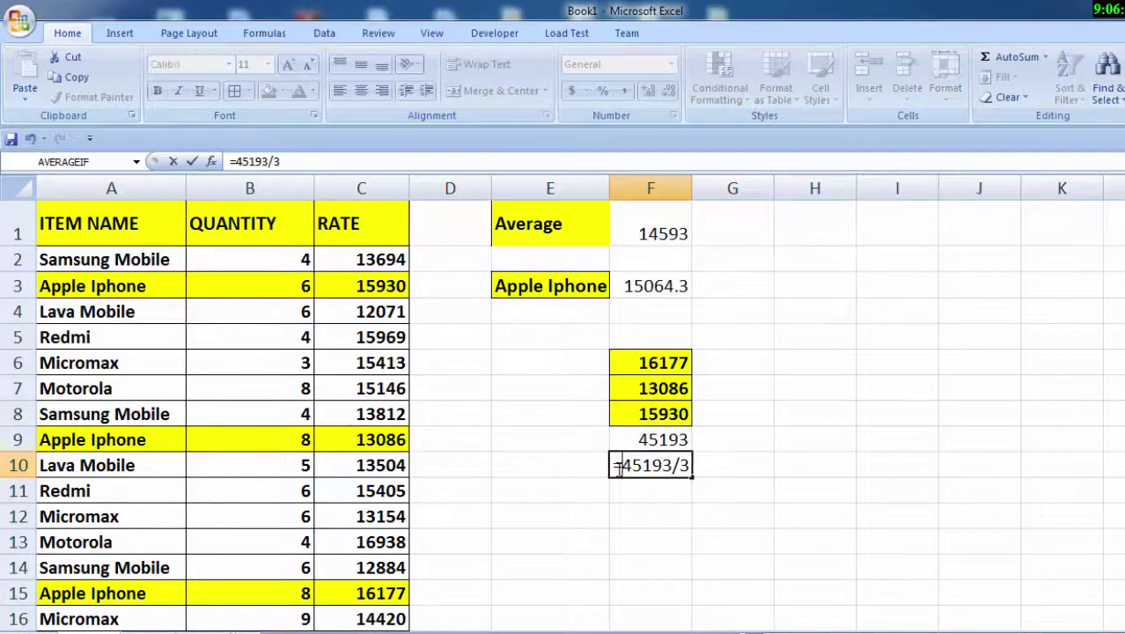
key(Return)
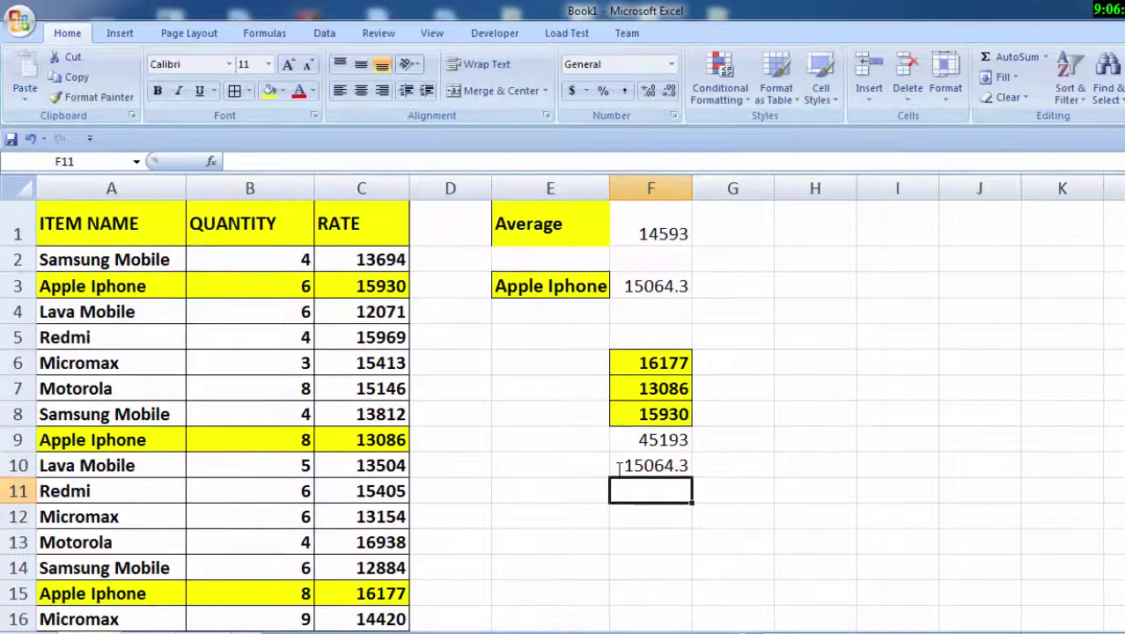
Compare the F10 result against the AVERAGEIF value in F3
click(648, 296)
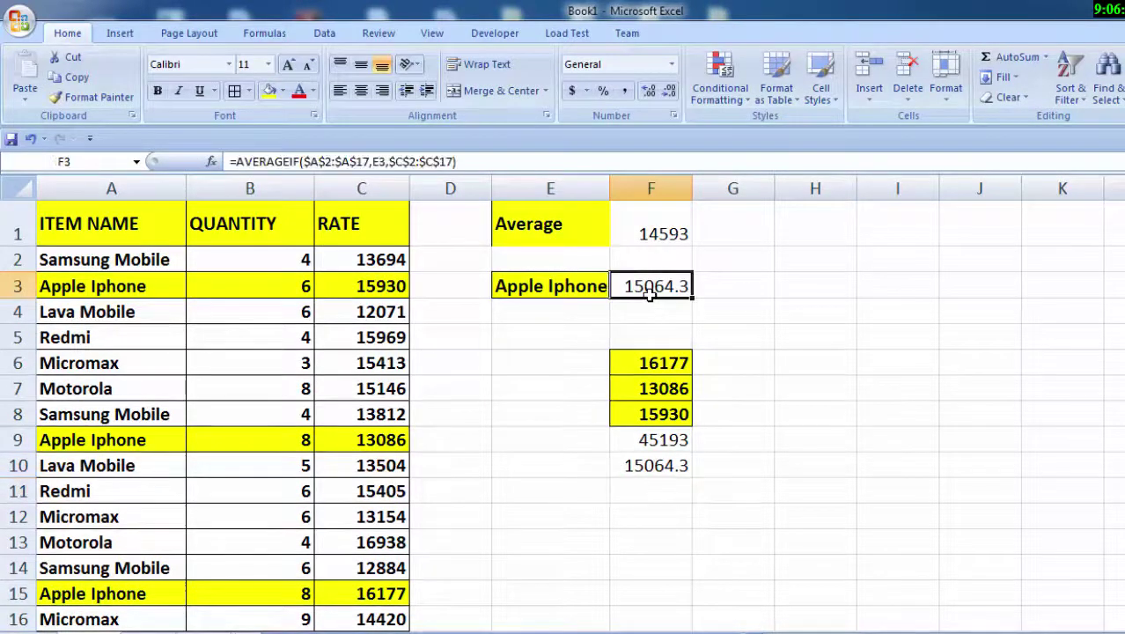
click(644, 472)
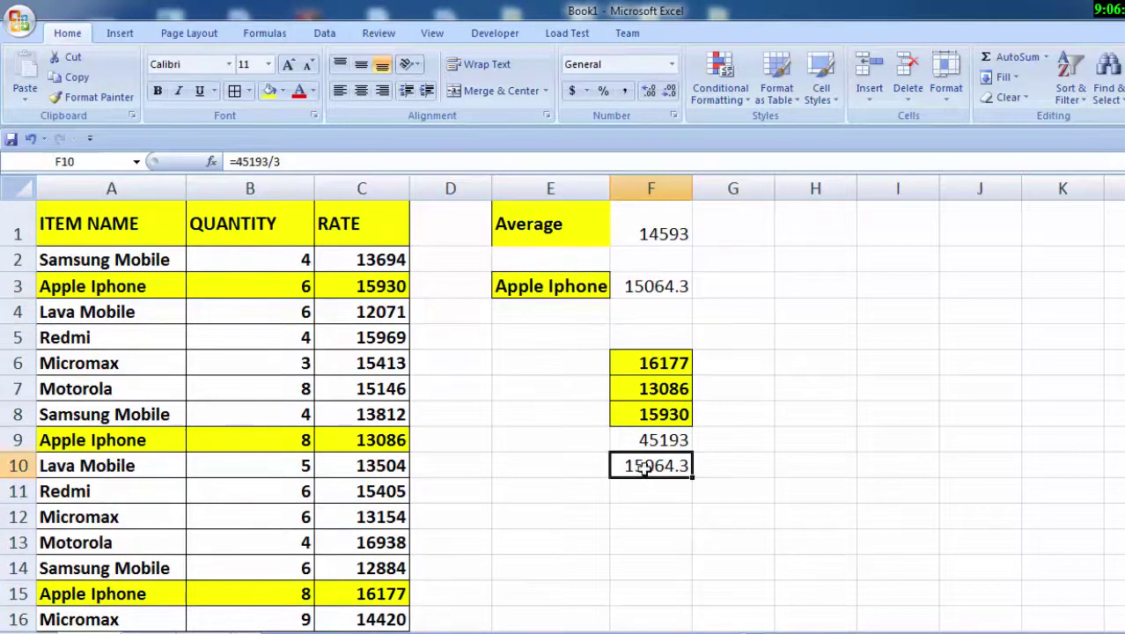
click(640, 294)
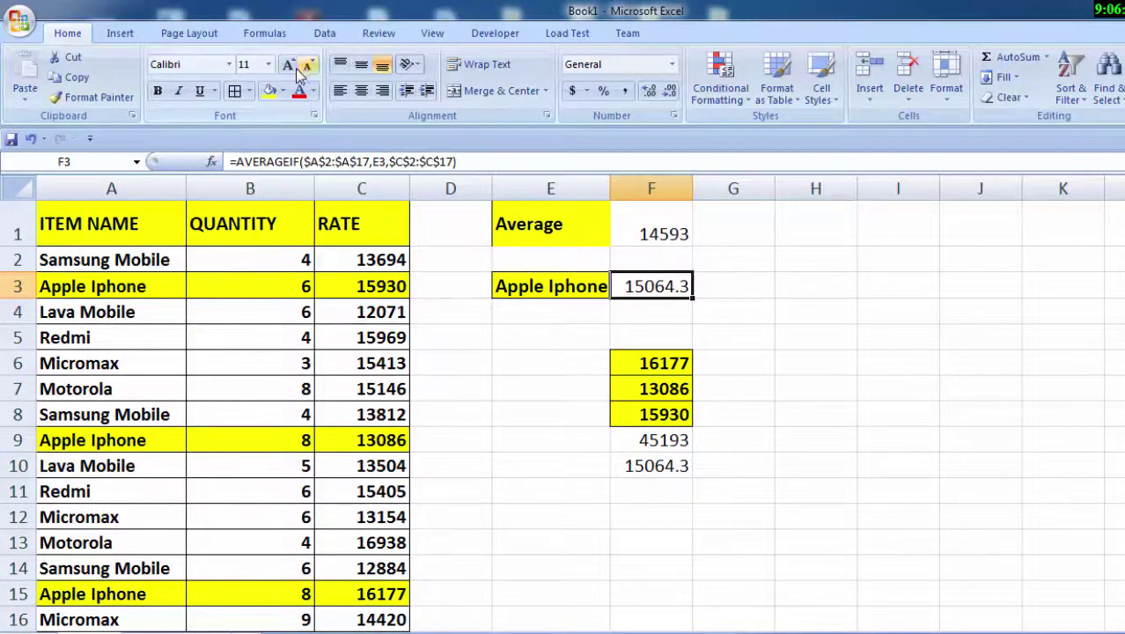
Fill F3 and F10 orange, then compare the AVERAGEIF formula with the manual sum/3 check
click(284, 92)
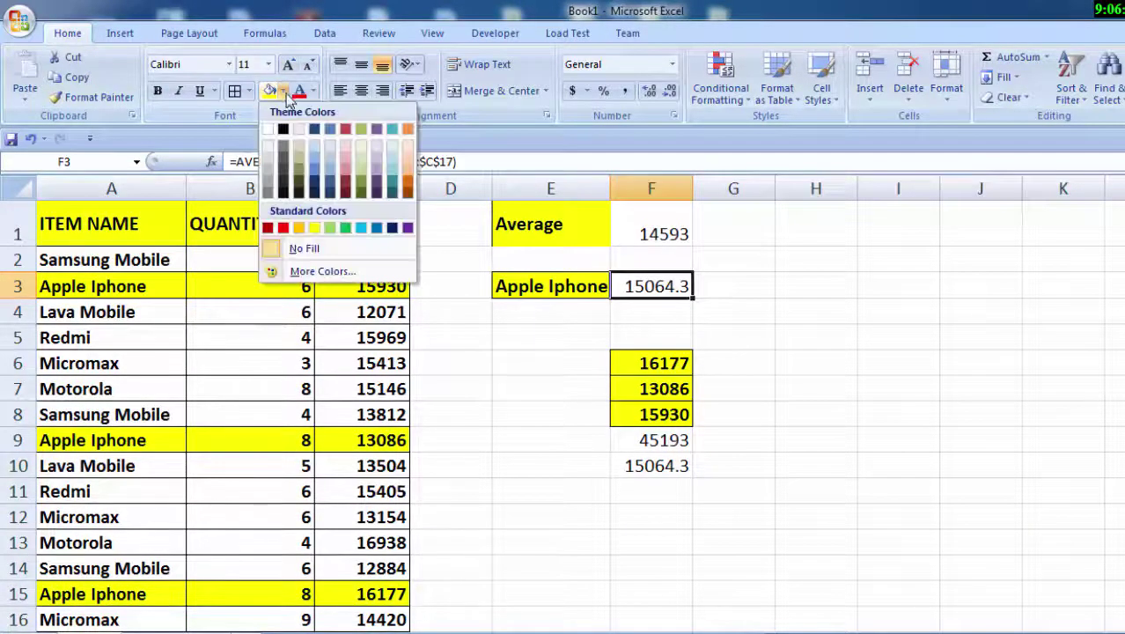
click(407, 129)
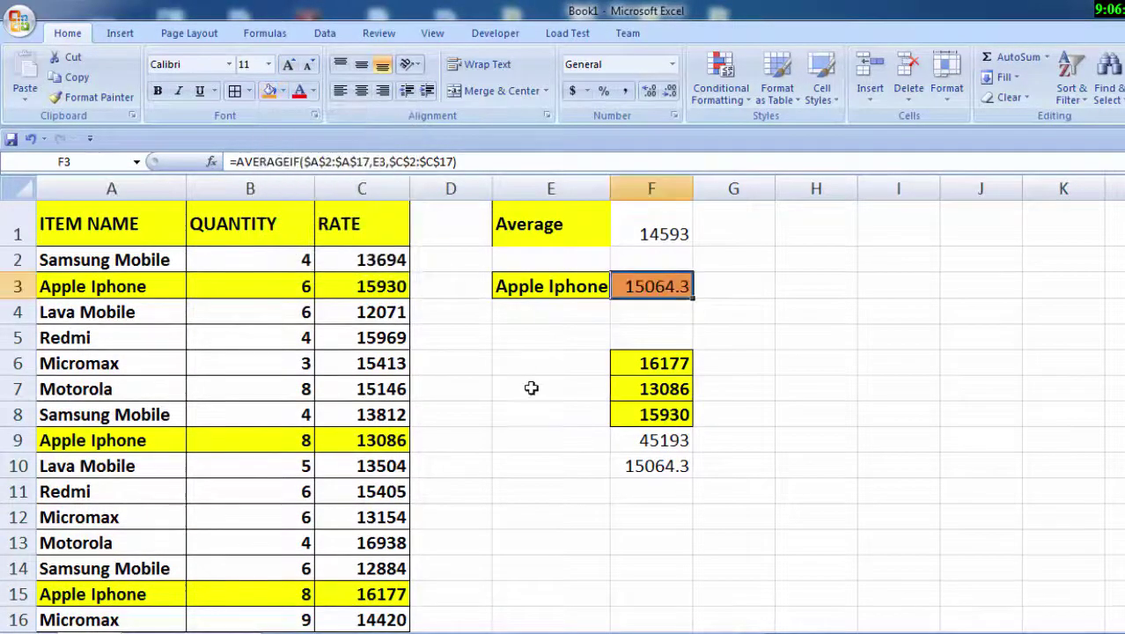
click(651, 466)
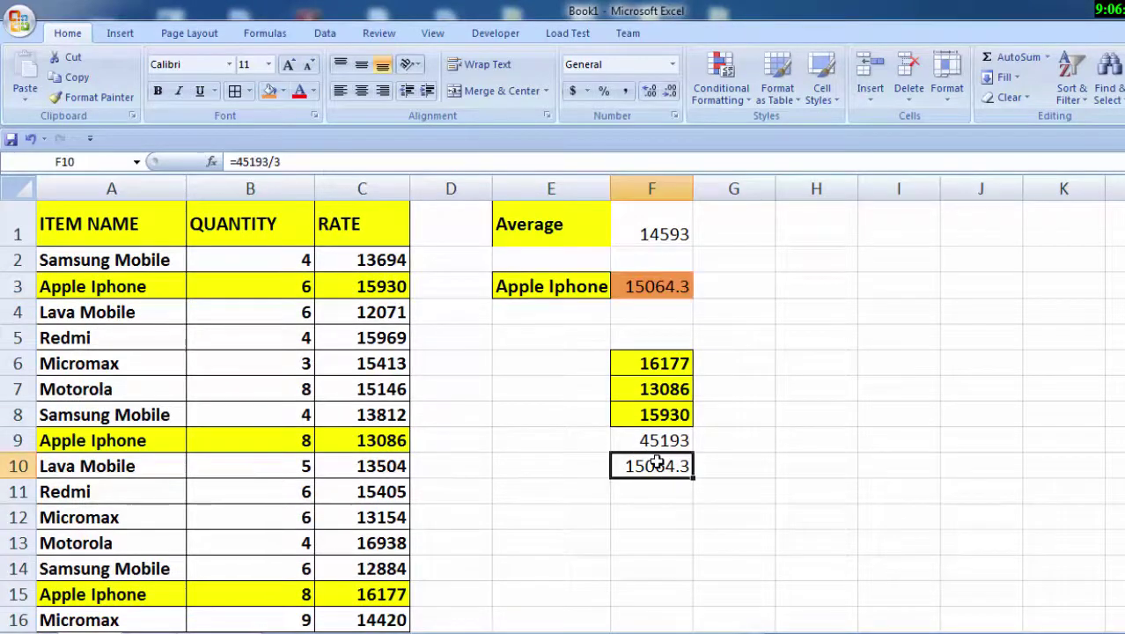
click(269, 91)
click(564, 551)
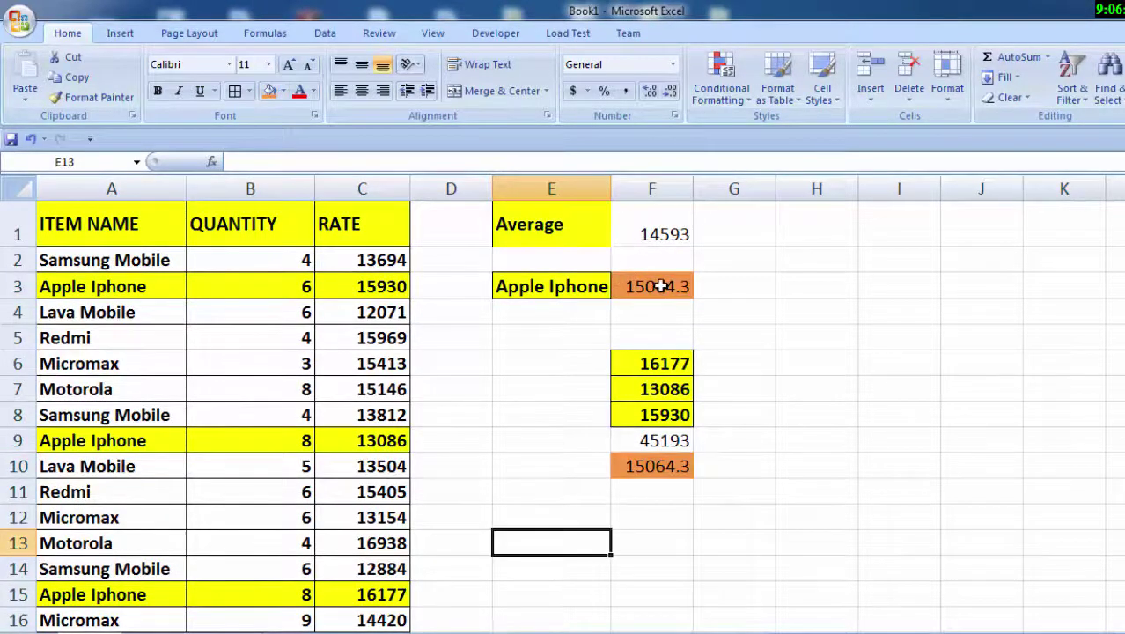
click(660, 286)
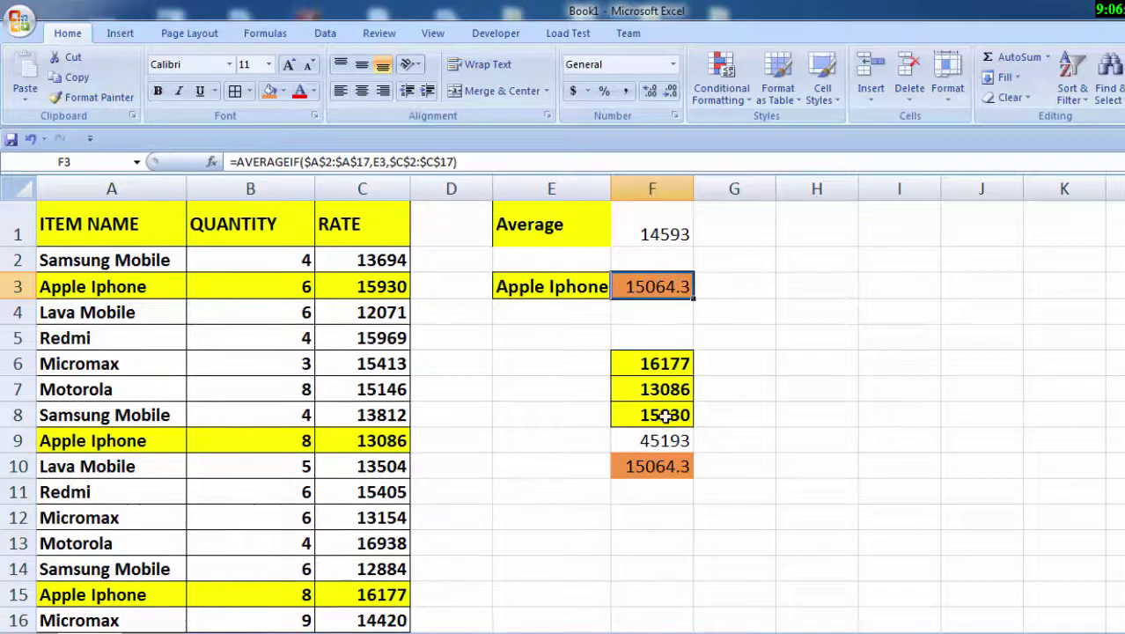
click(670, 466)
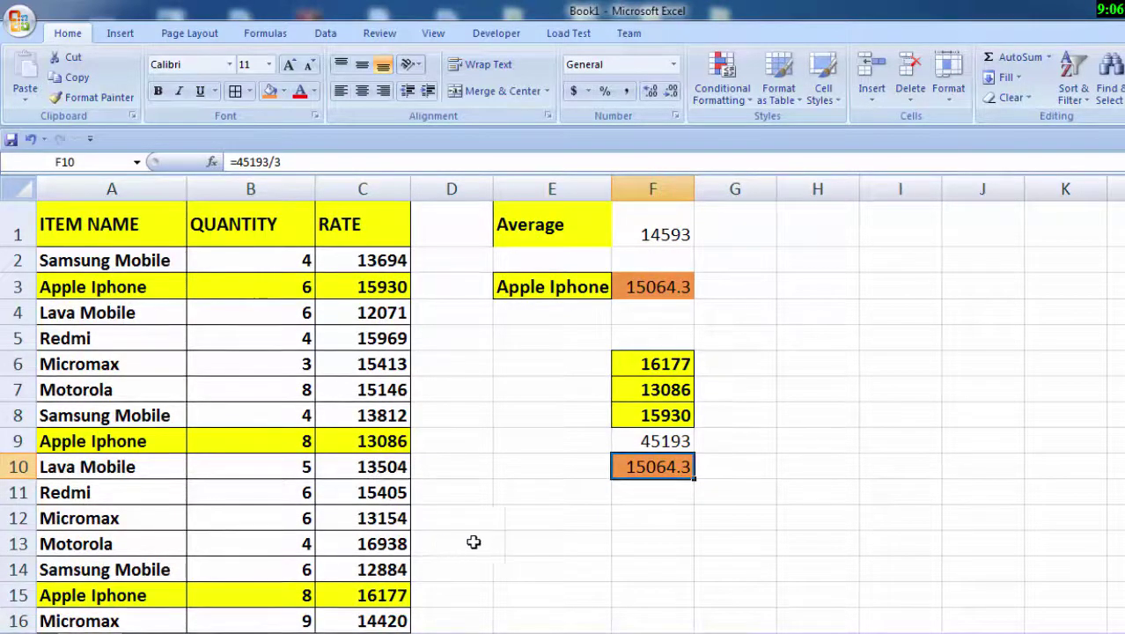
Start an AVERAGEIF formula in cell H4 from the function suggestions
click(731, 279)
click(817, 324)
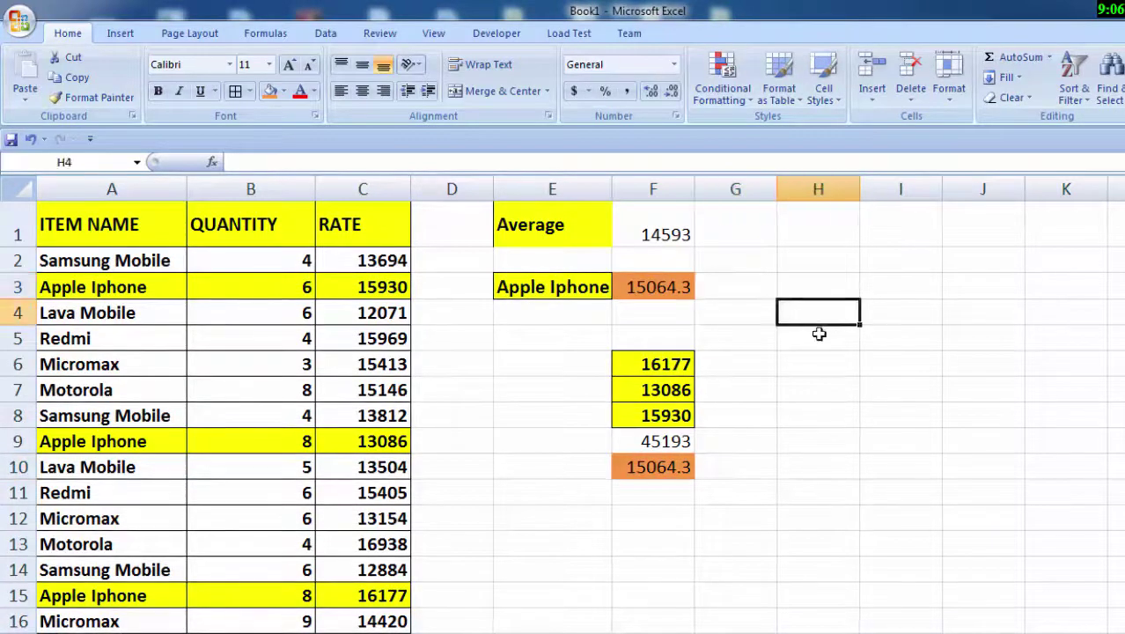
text(=a)
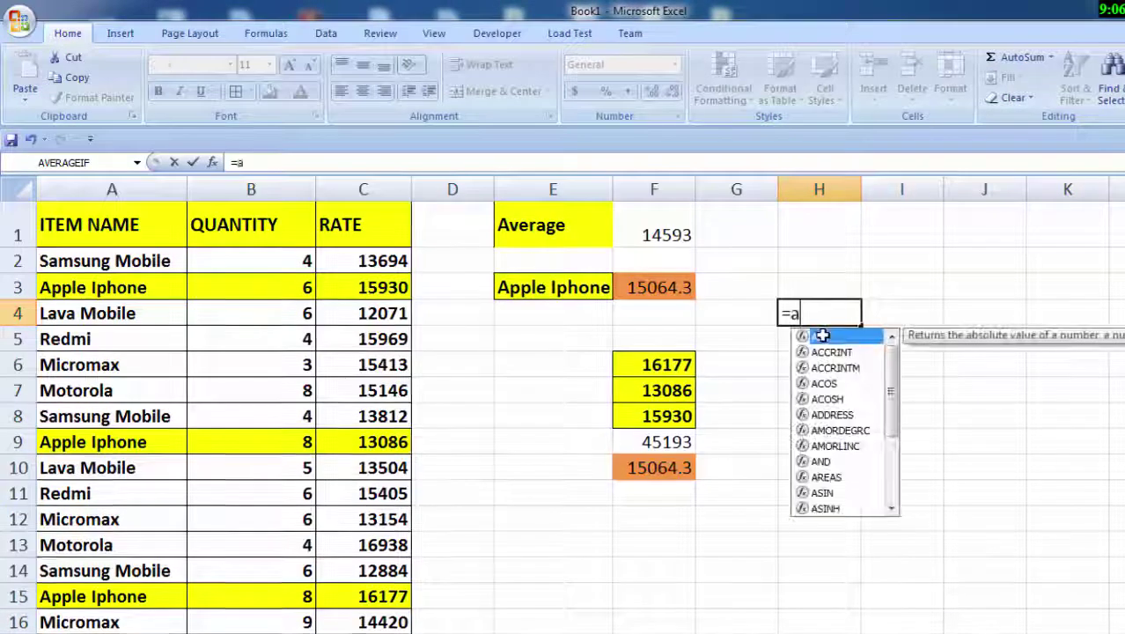
text(vera)
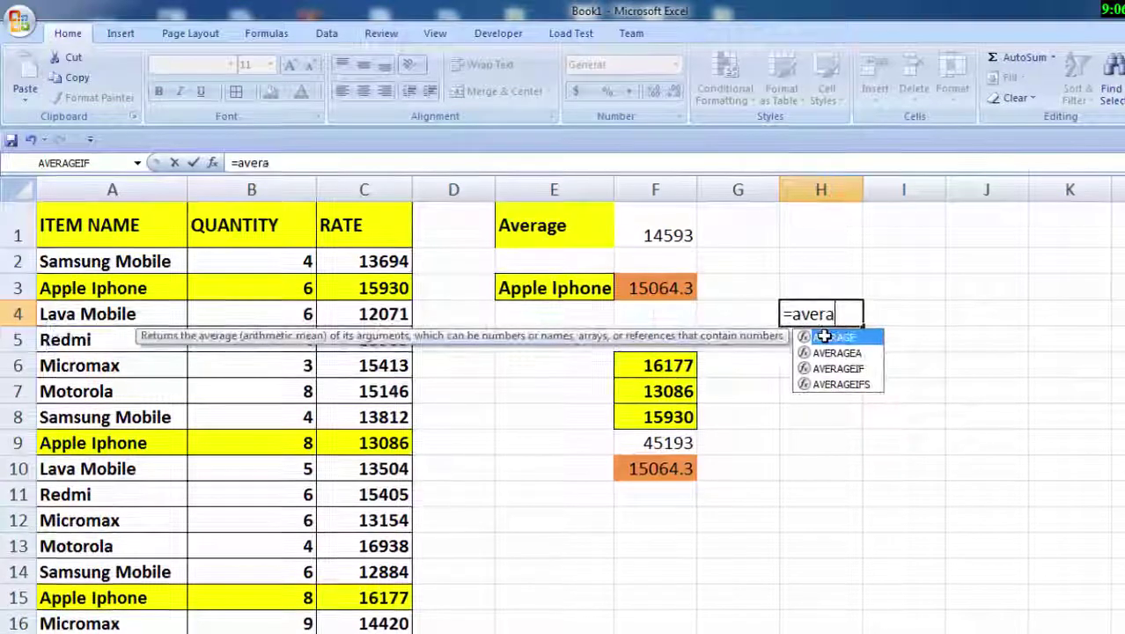
text(ge)
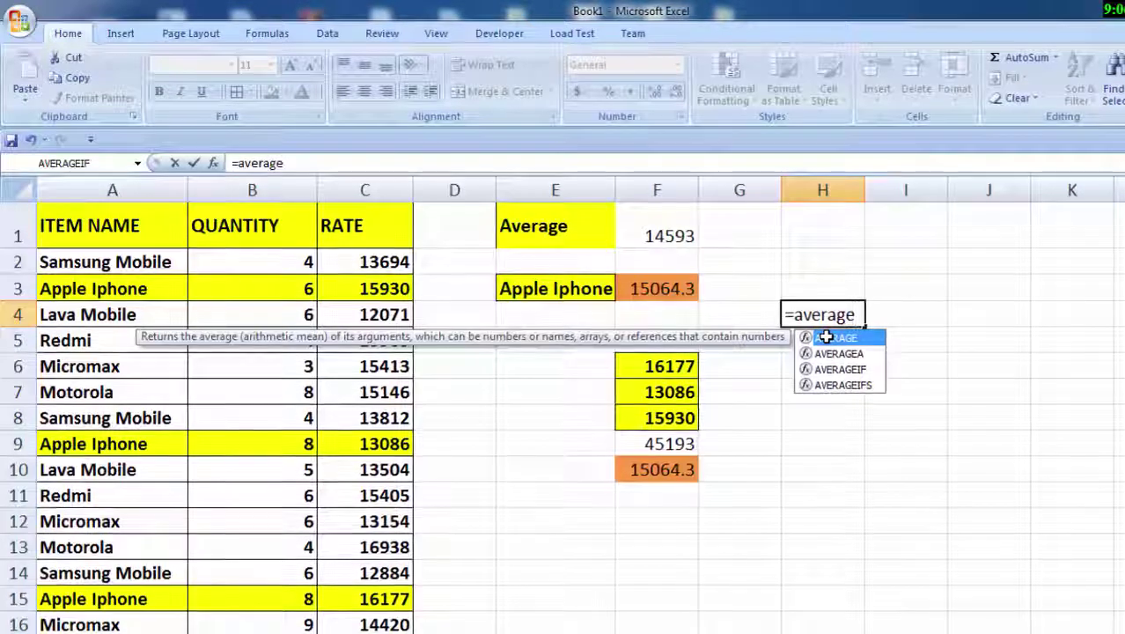
key(Down)
key(Down)
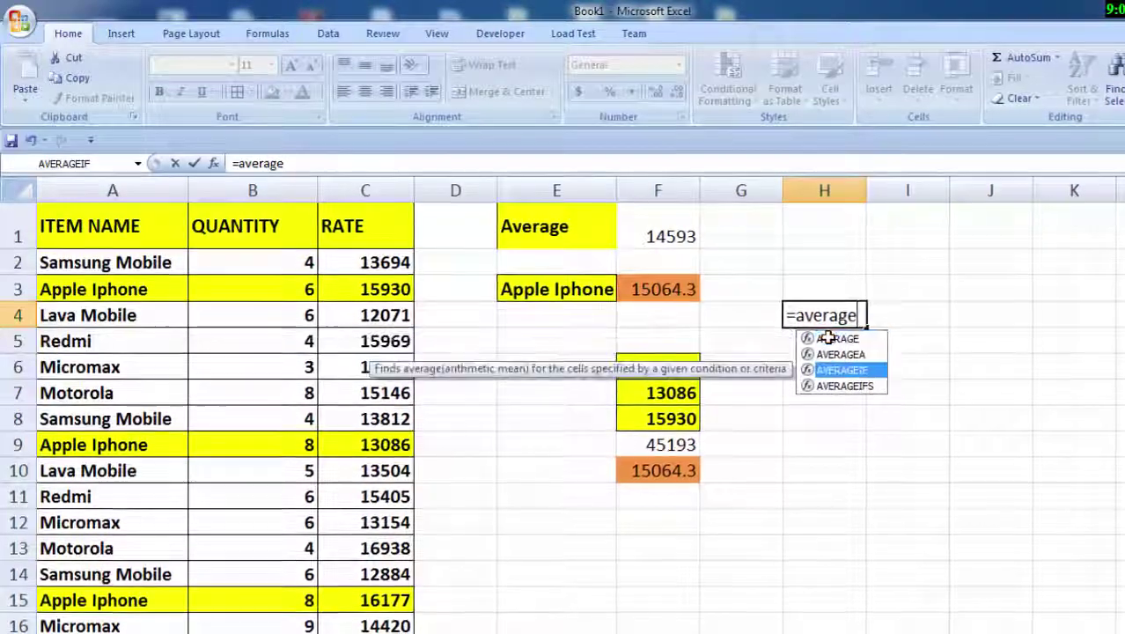
key(Tab)
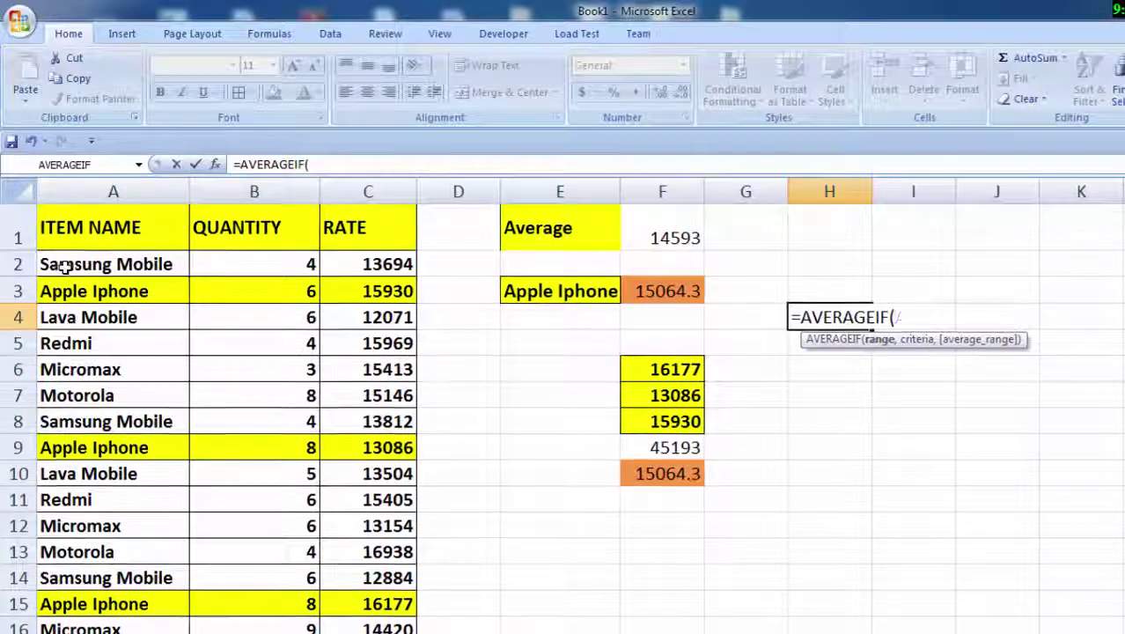
Complete it as =AVERAGEIF($A$2:$A$17,E3,$C$2:$C$17) to return 15064.3
mouse_move(53, 268)
mouse_down()
mouse_move(95, 633)
mouse_move(112, 588)
mouse_up()
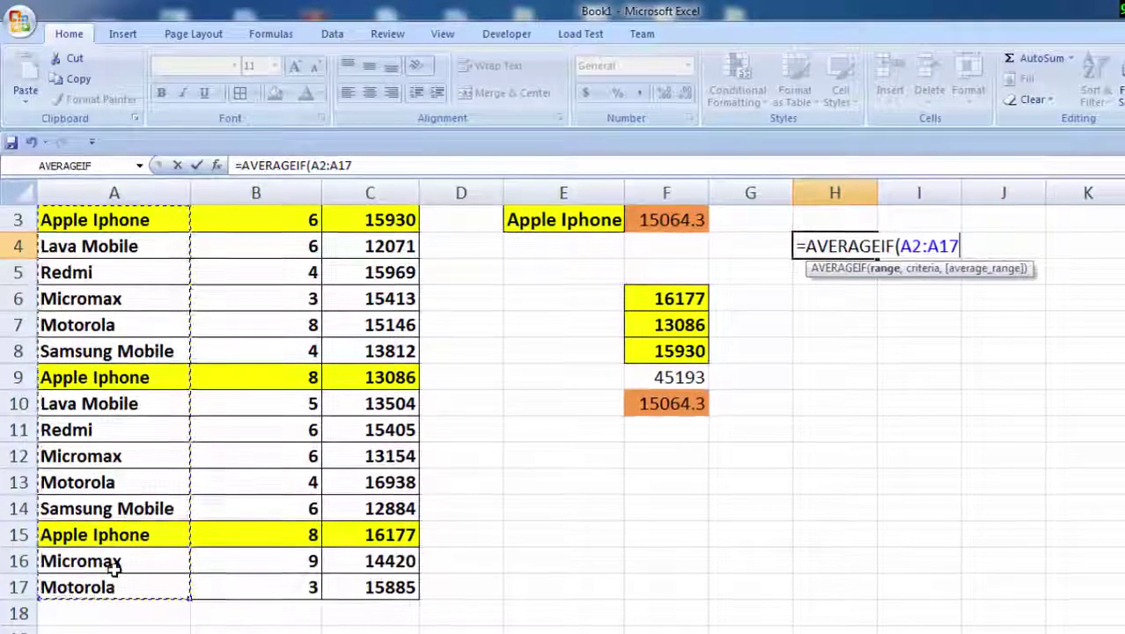
key(F4)
text(,)
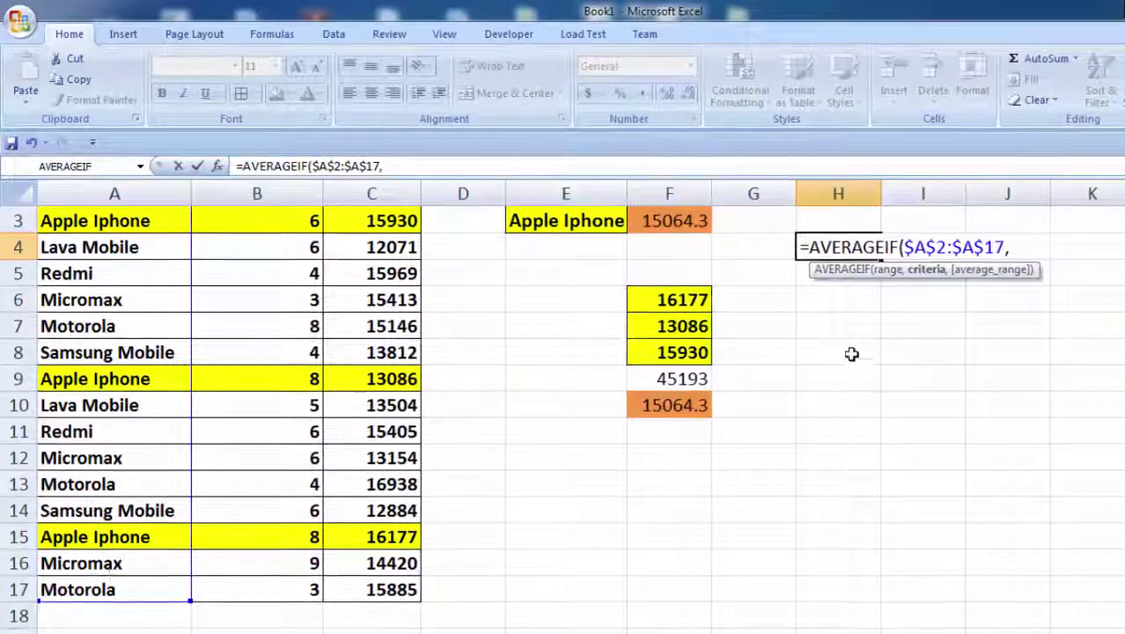
click(572, 226)
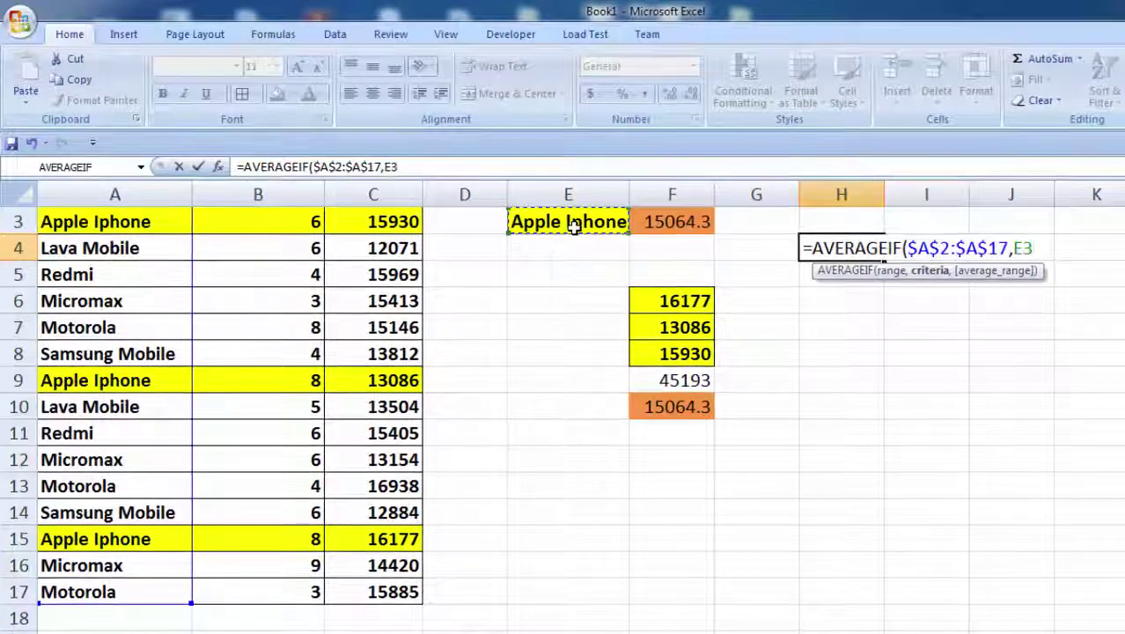
text(,)
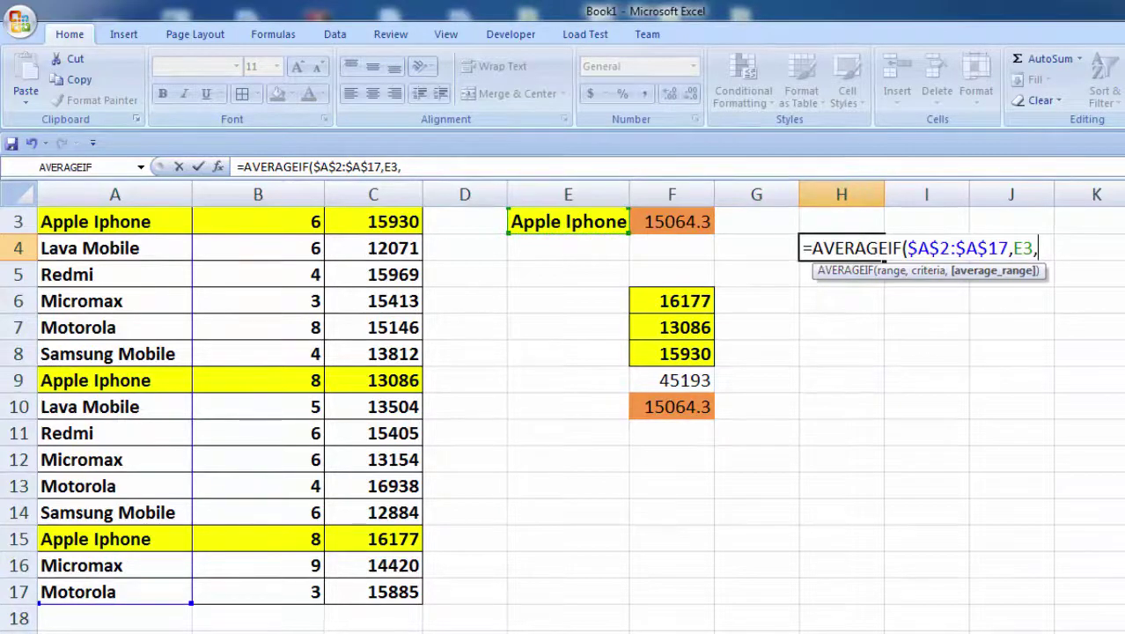
scroll(862, 388, up, 1)
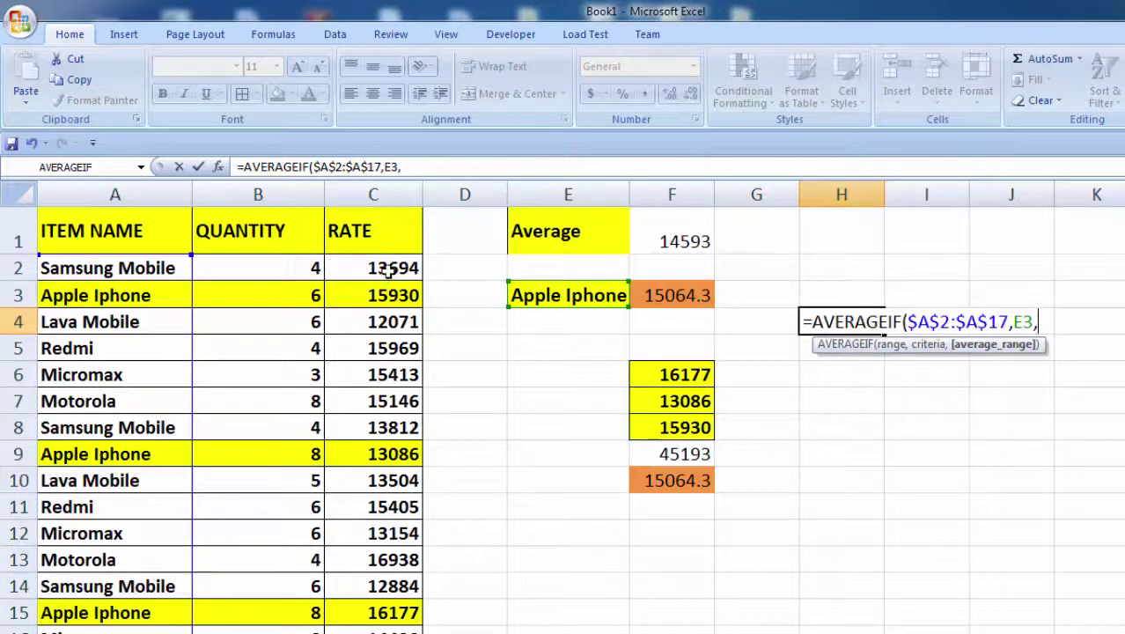
mouse_move(387, 271)
mouse_down()
mouse_move(383, 629)
mouse_move(402, 591)
mouse_up()
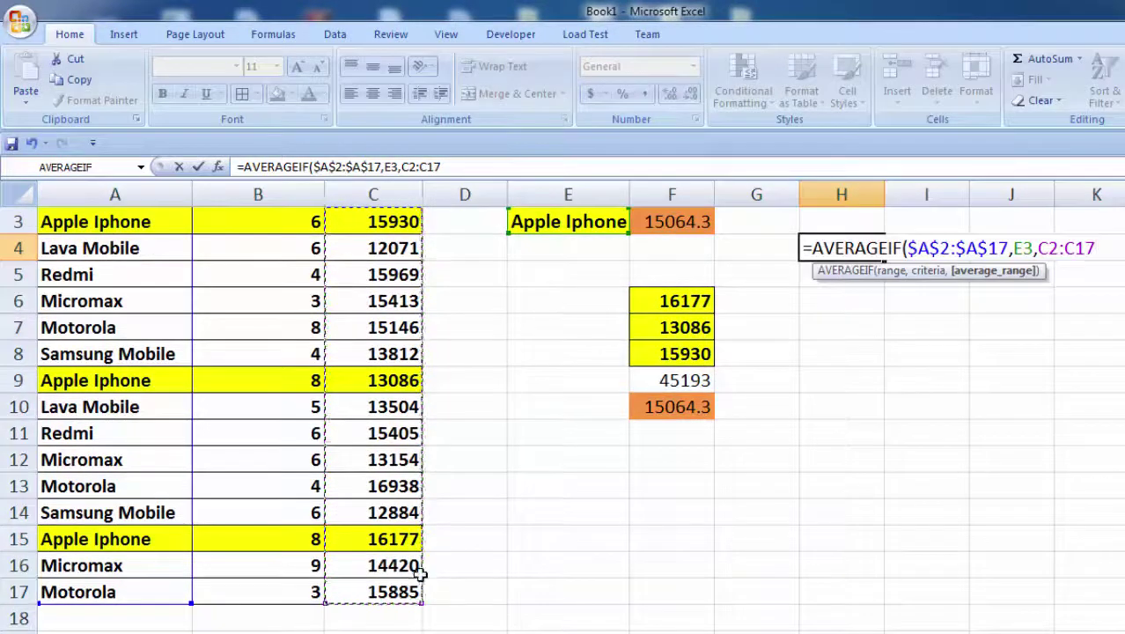
key(F4)
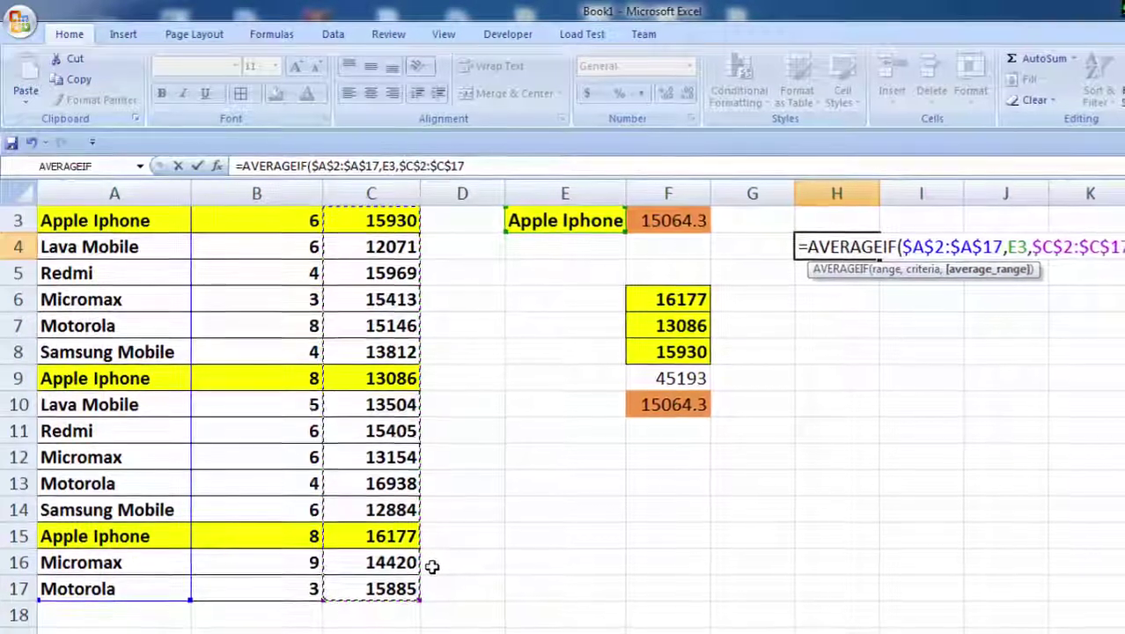
text())
key(Return)
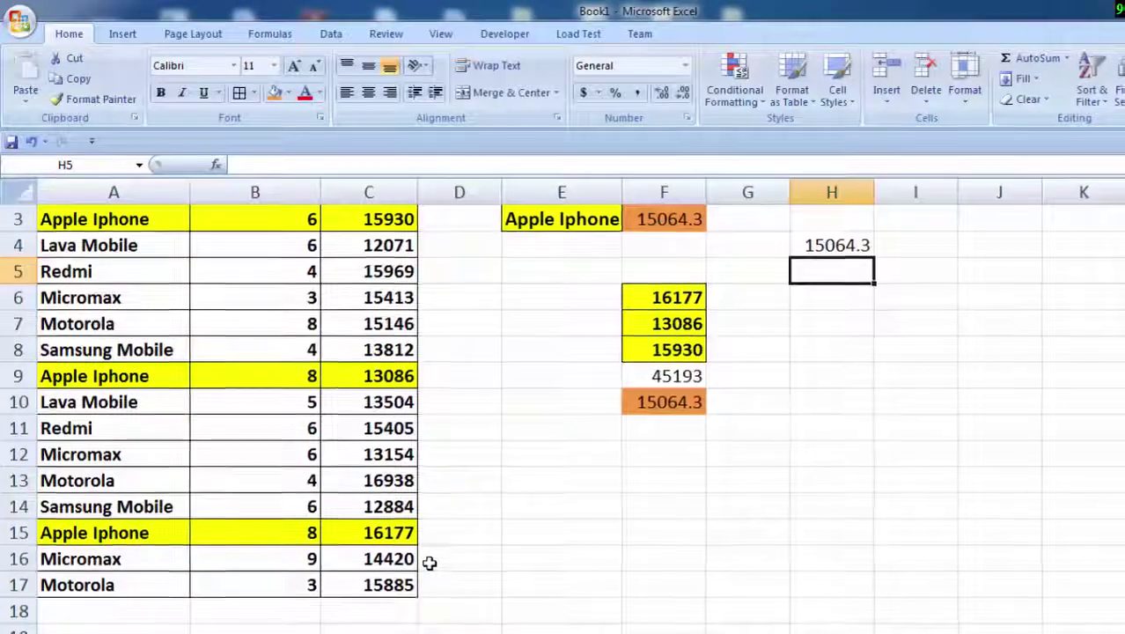
Compare the new H4 formula with the AVERAGEIF formula in F3
click(838, 245)
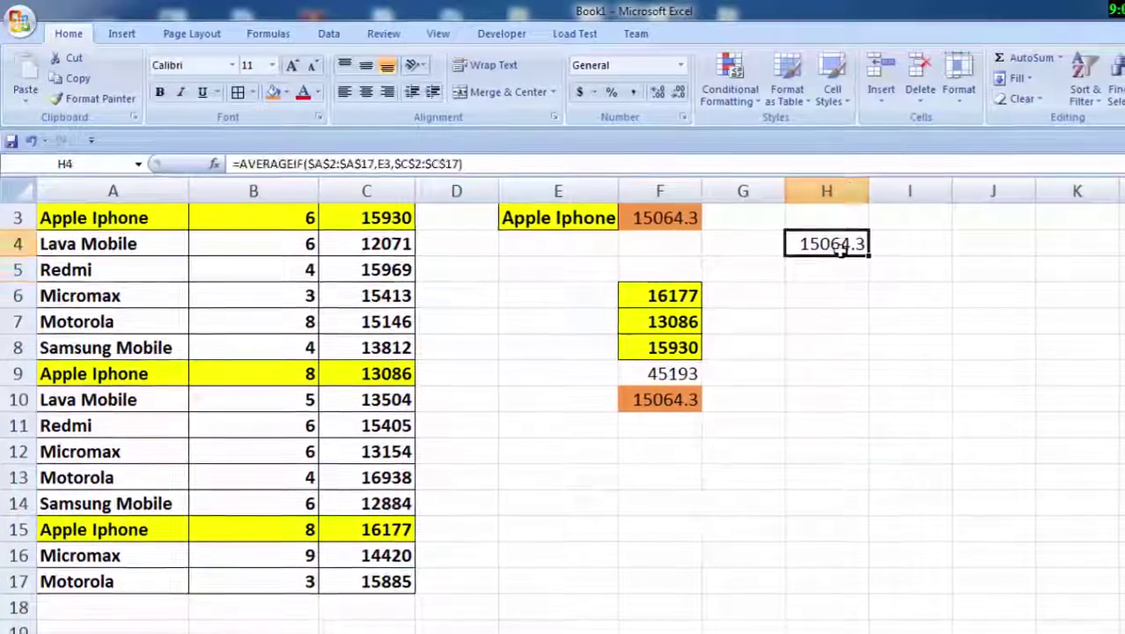
click(647, 215)
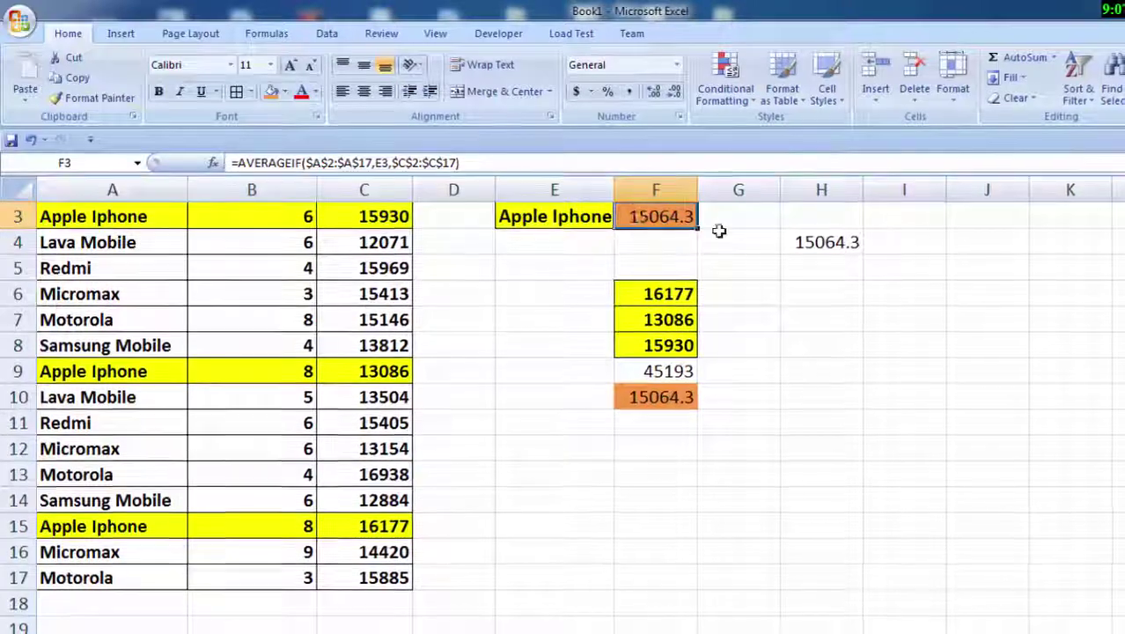
click(799, 240)
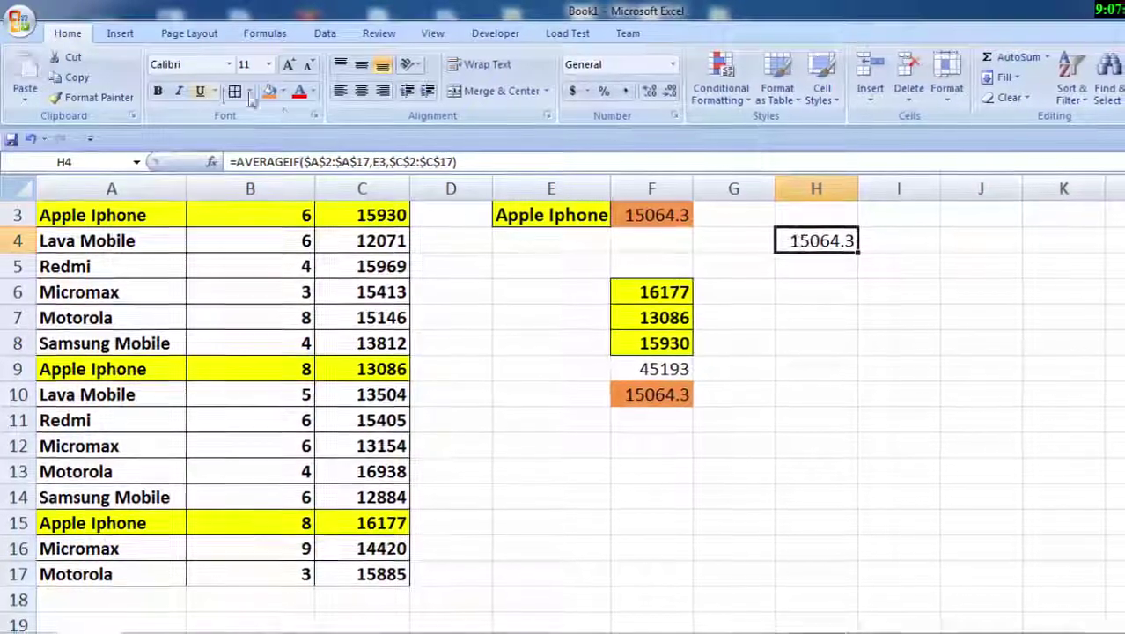
Give H4 a black fill with white font colour
click(281, 92)
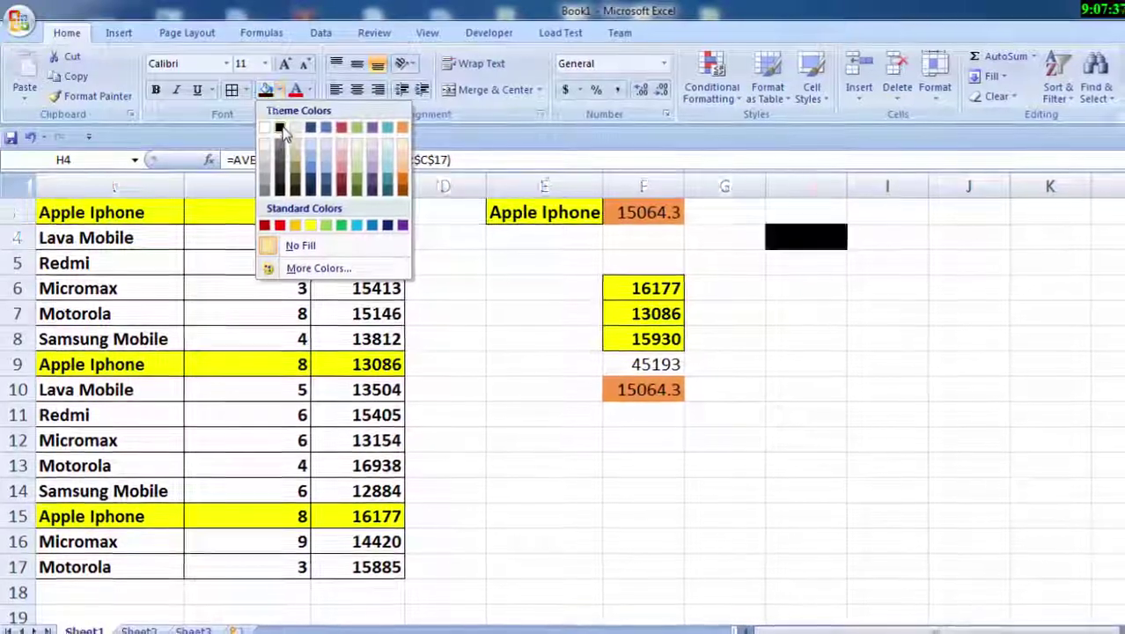
click(280, 128)
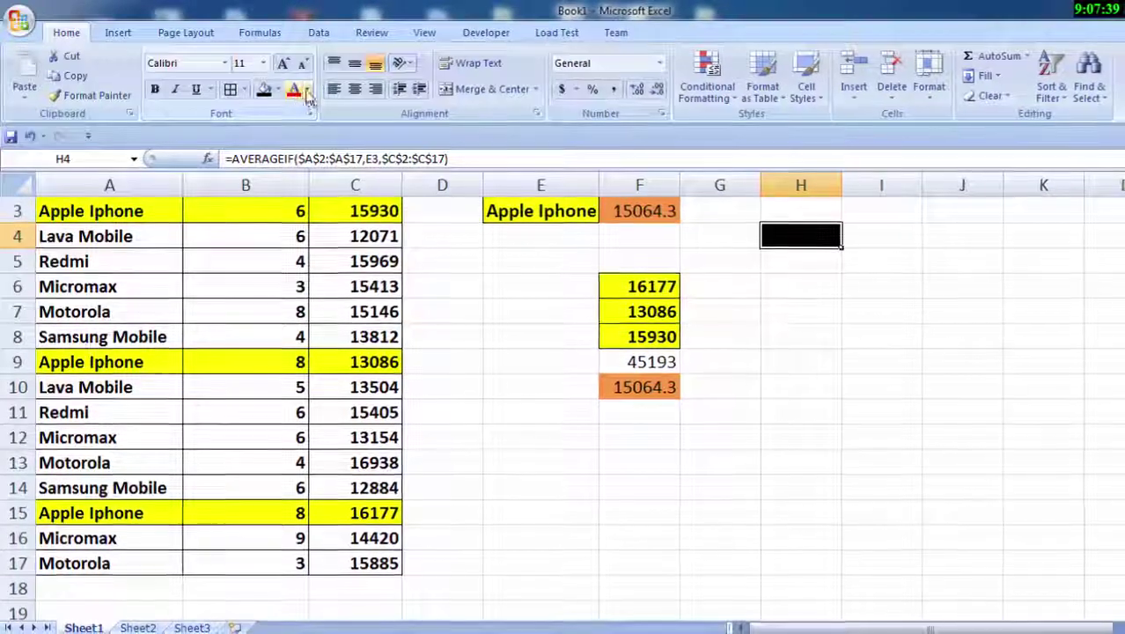
click(307, 97)
click(297, 144)
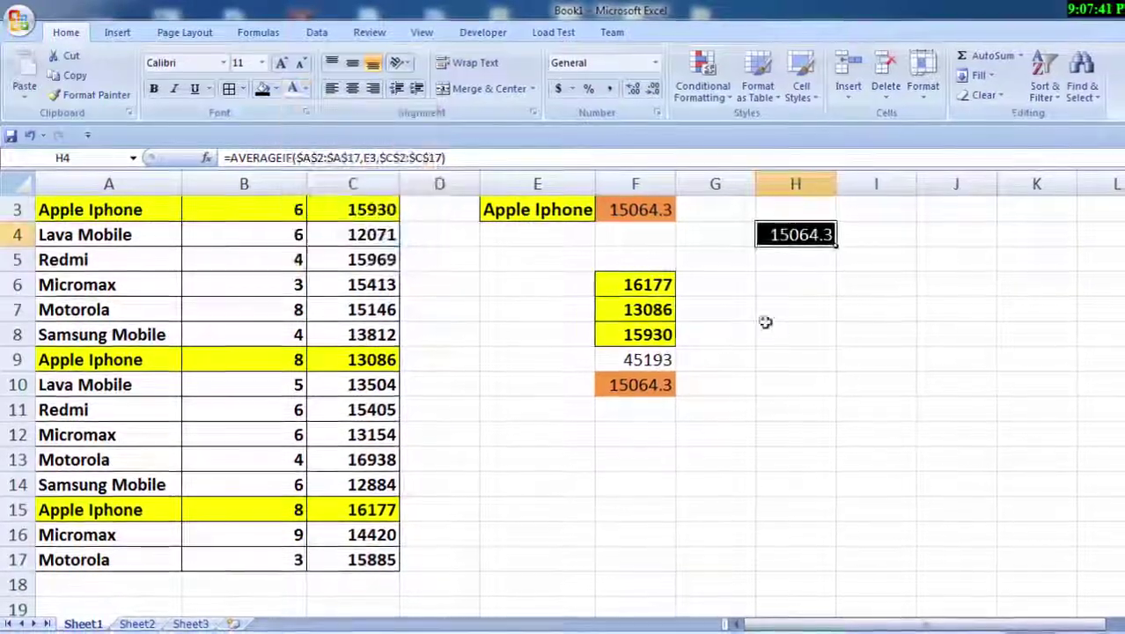
click(764, 322)
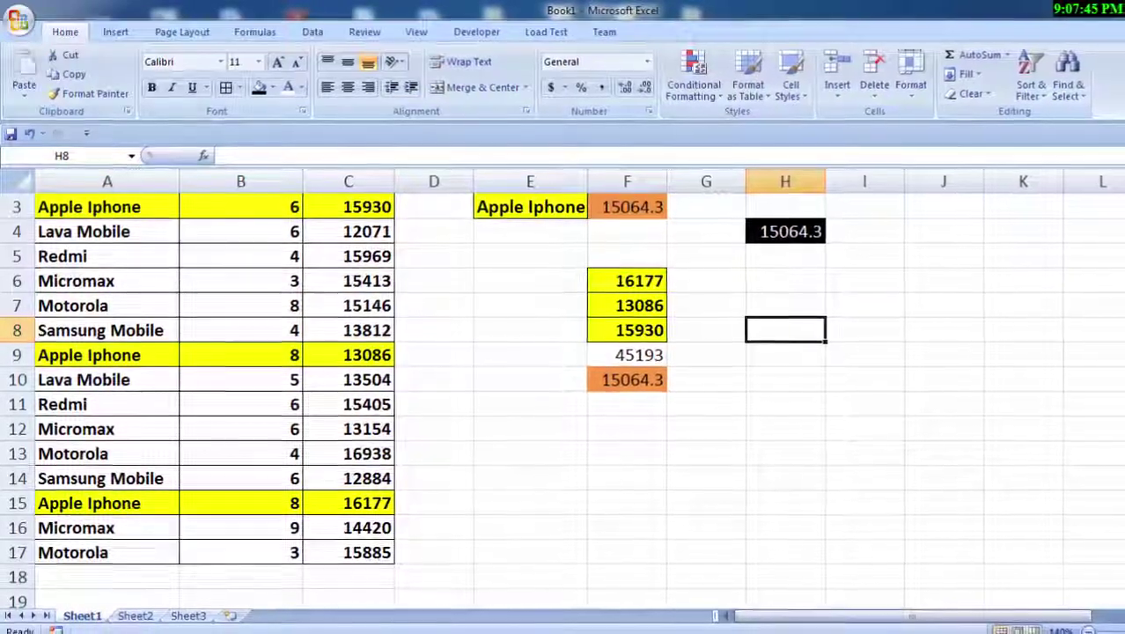
scroll(564, 387, up, 1)
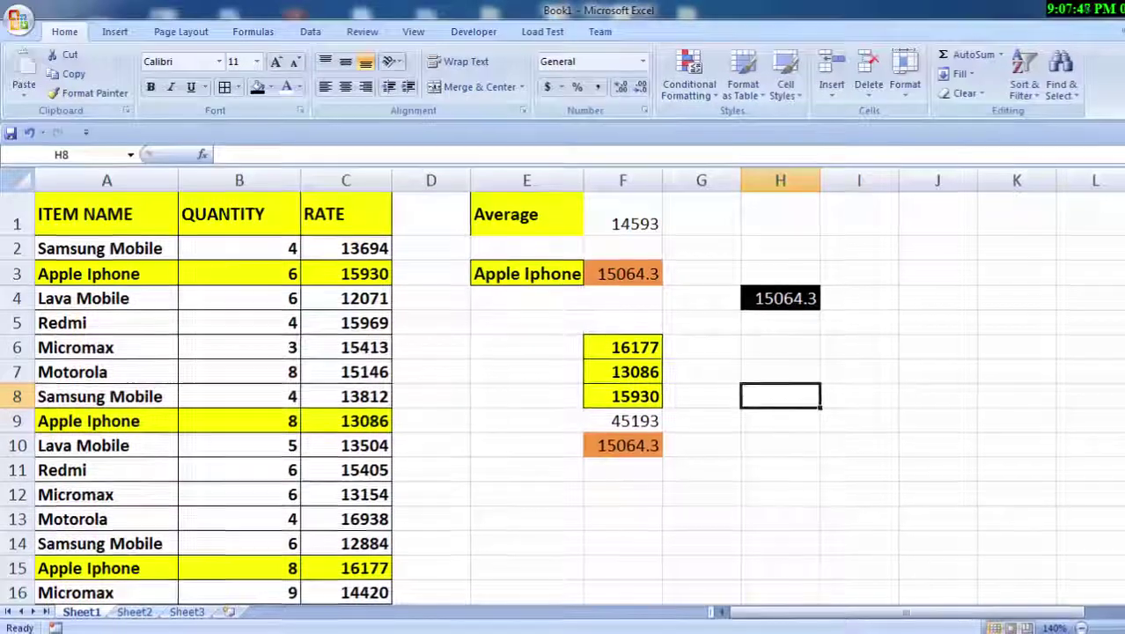